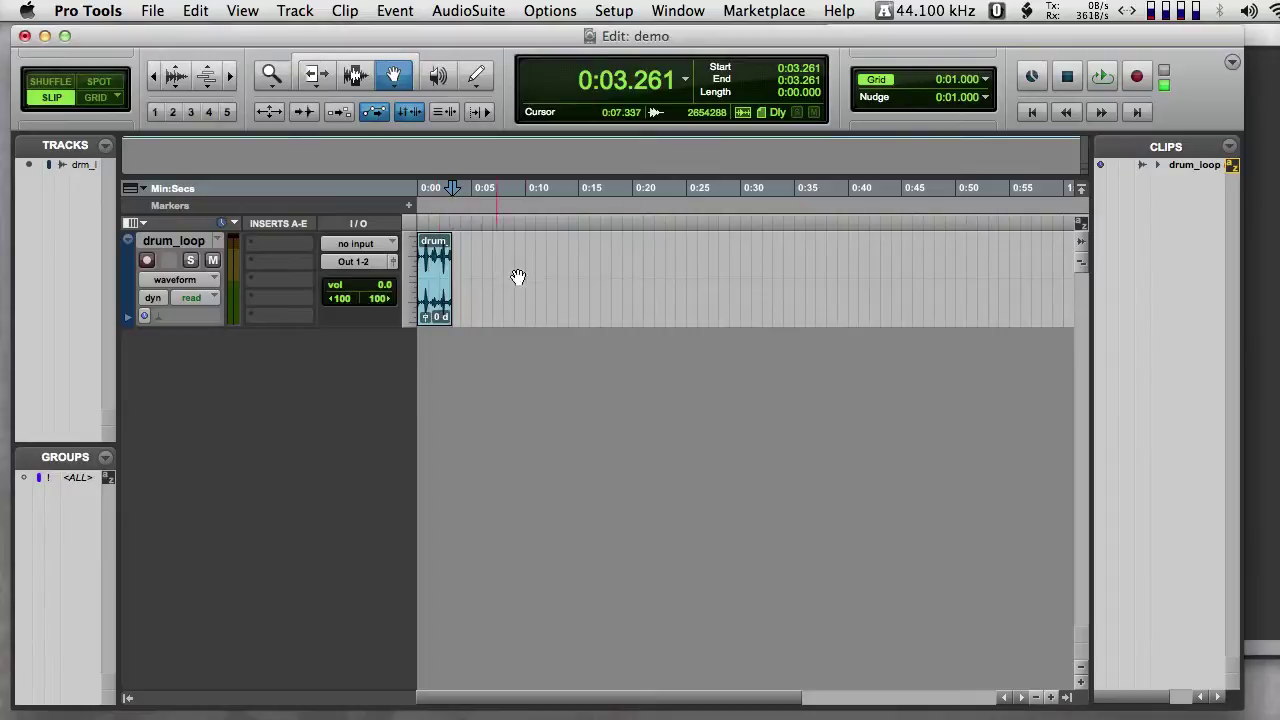
Duplicate the drum_loop clip back-to-back out to about 42 seconds, then position the Mix window over the Edit view.
{"action": "left_click", "coordinate": [436, 284]}
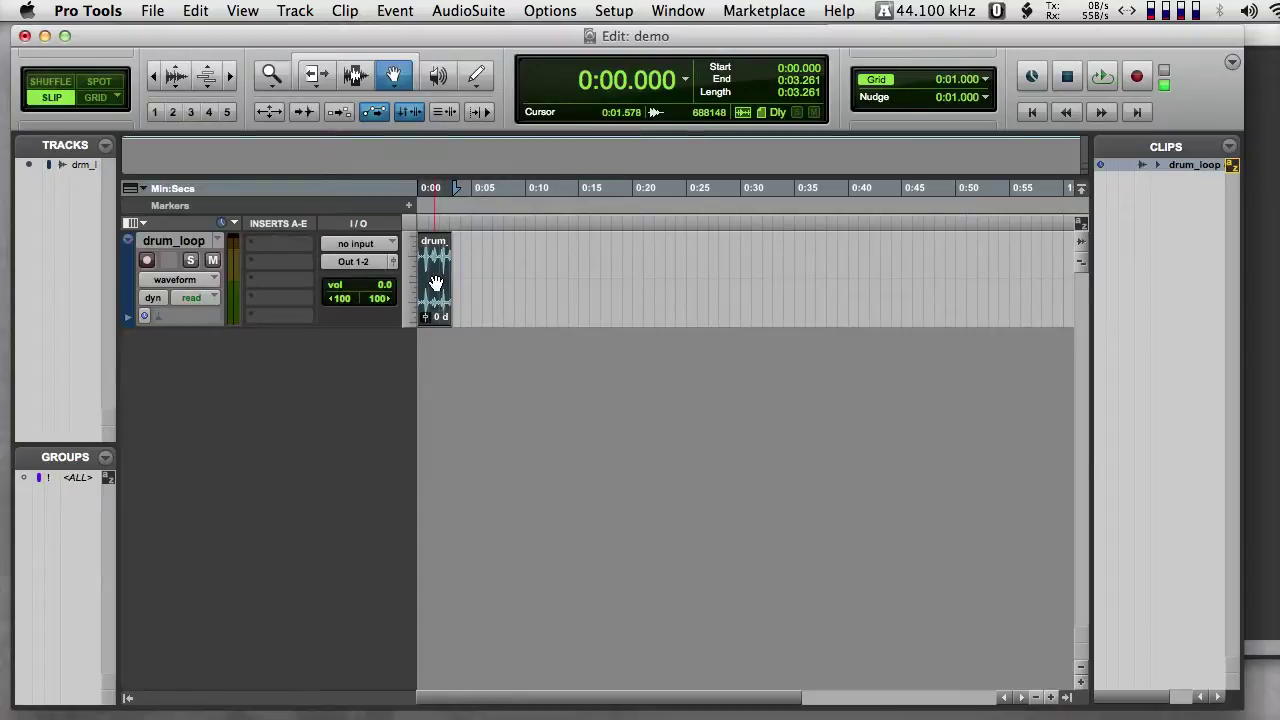
{"action": "key", "text": "super+d"}
{"action": "key", "text": "super+d"}
{"action": "key", "text": "super+d"}
{"action": "key", "text": "super+d"}
{"action": "key", "text": "super+d"}
{"action": "key", "text": "super+d"}
{"action": "key", "text": "super+d"}
{"action": "key", "text": "super+d"}
{"action": "key", "text": "super+d"}
{"action": "key", "text": "super+d"}
{"action": "key", "text": "super+d"}
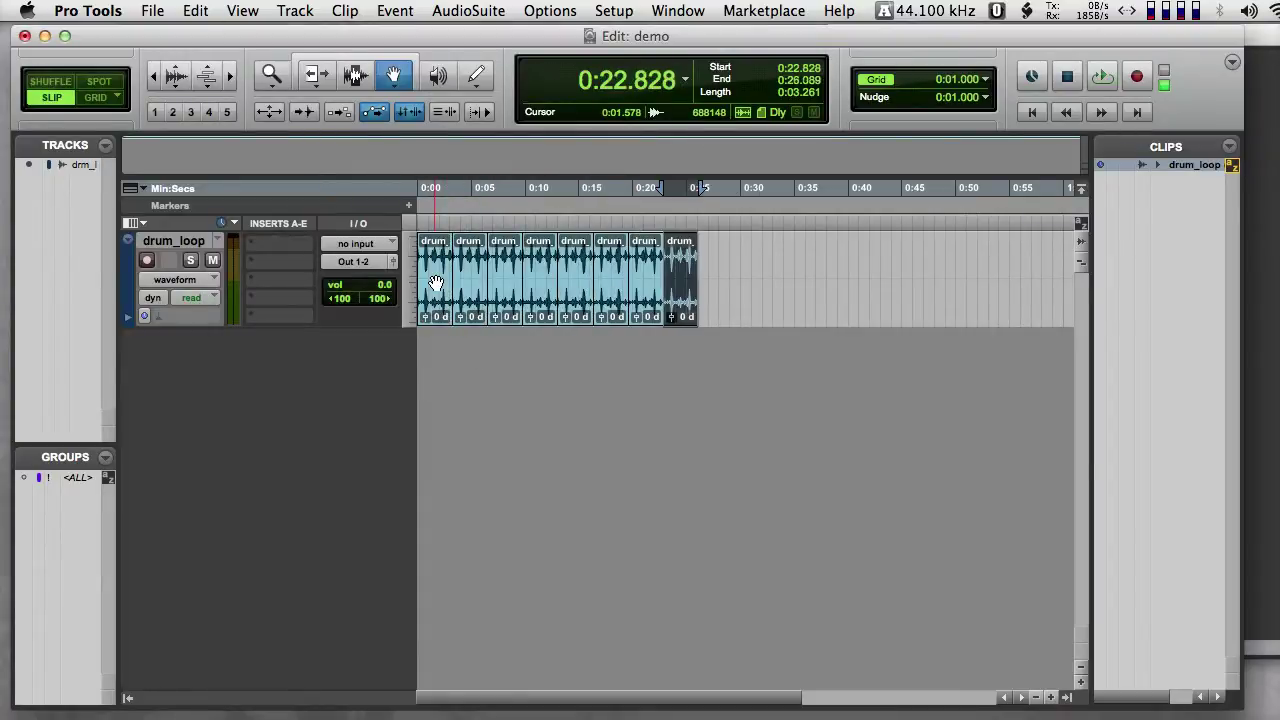
{"action": "key", "text": "super+d"}
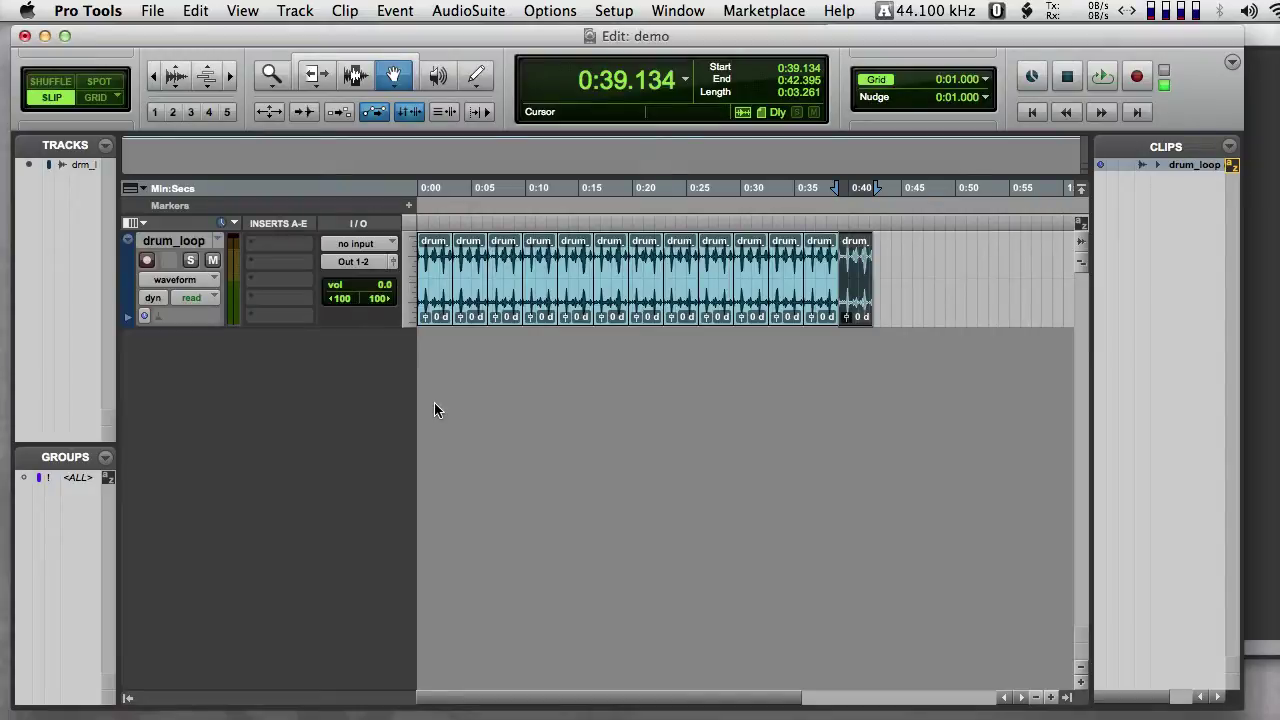
{"action": "key", "text": "super+equal"}
{"action": "left_click_drag", "start_coordinate": [990, 40], "coordinate": [808, 75]}
Insert the stereo Medium Delay II from the Delay plug-ins into drum_loop's insert slot A.
{"action": "left_click", "coordinate": [800, 120]}
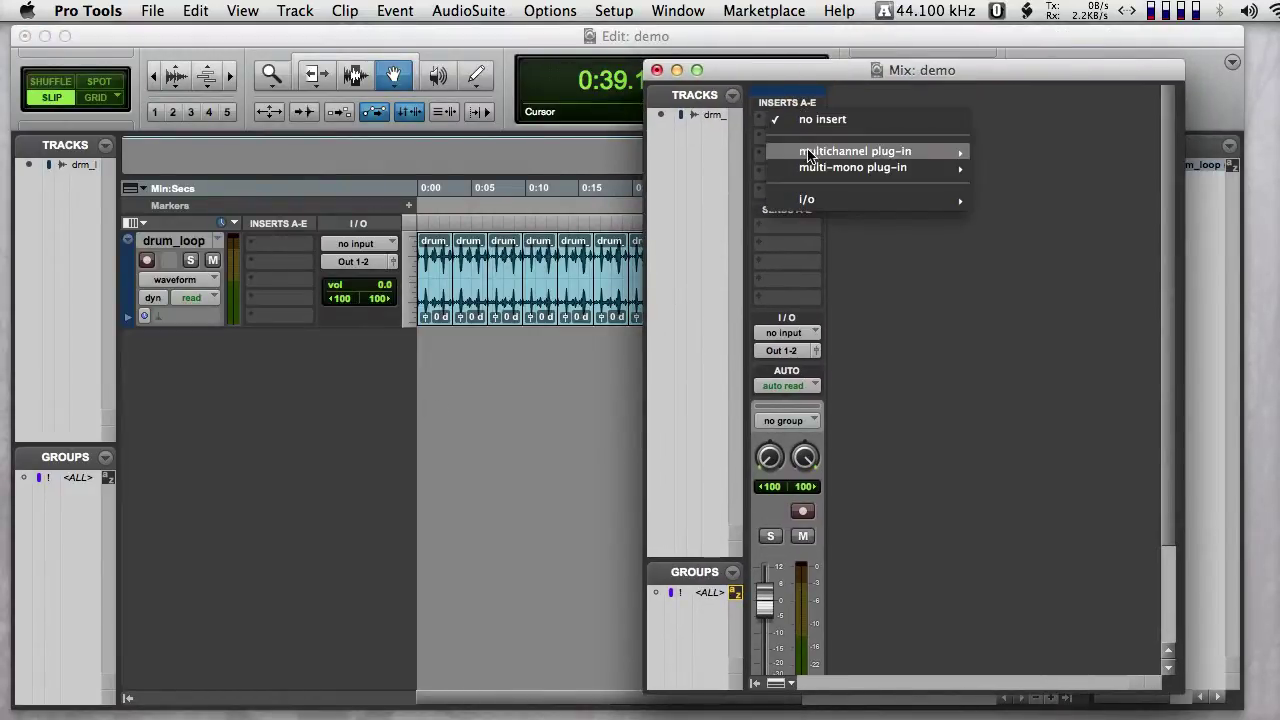
{"action": "mouse_move", "coordinate": [810, 156]}
{"action": "mouse_move", "coordinate": [1015, 156]}
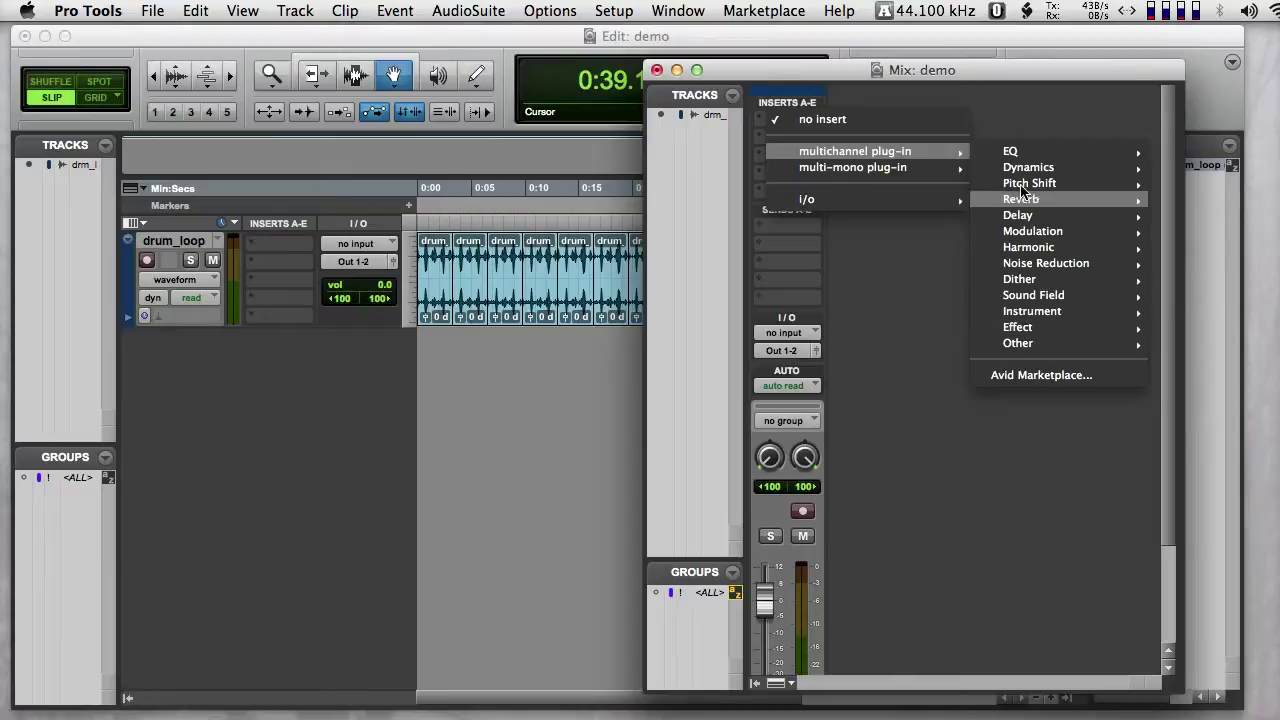
{"action": "mouse_move", "coordinate": [1024, 221]}
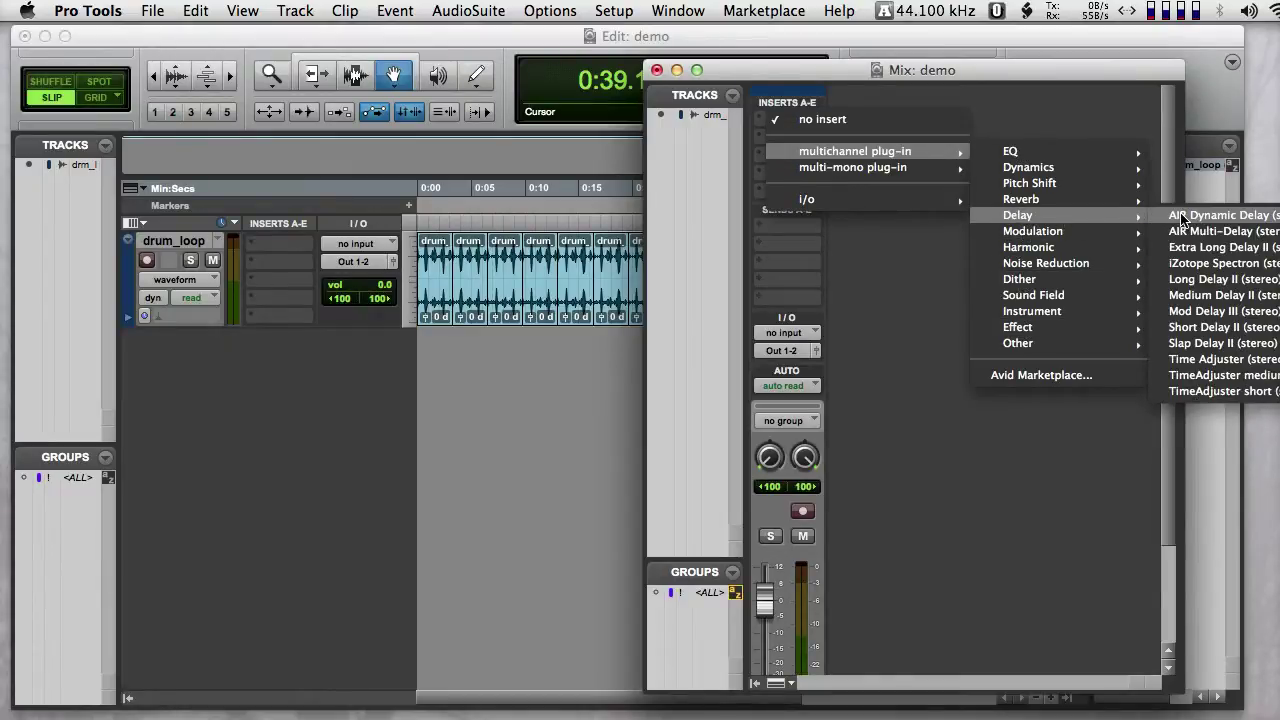
{"action": "left_click", "coordinate": [1198, 296]}
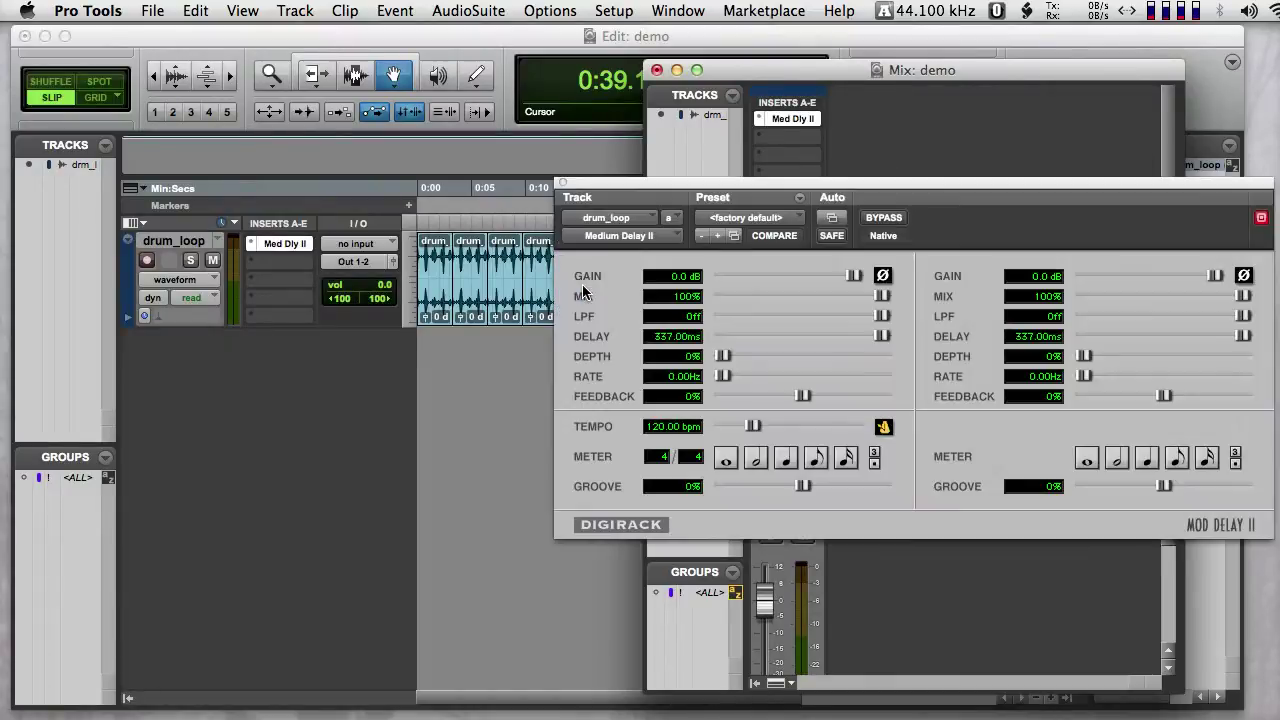
Move the delay window aside and start playback of the drum loop from 0:01.393.
{"action": "left_click_drag", "start_coordinate": [700, 187], "coordinate": [524, 344]}
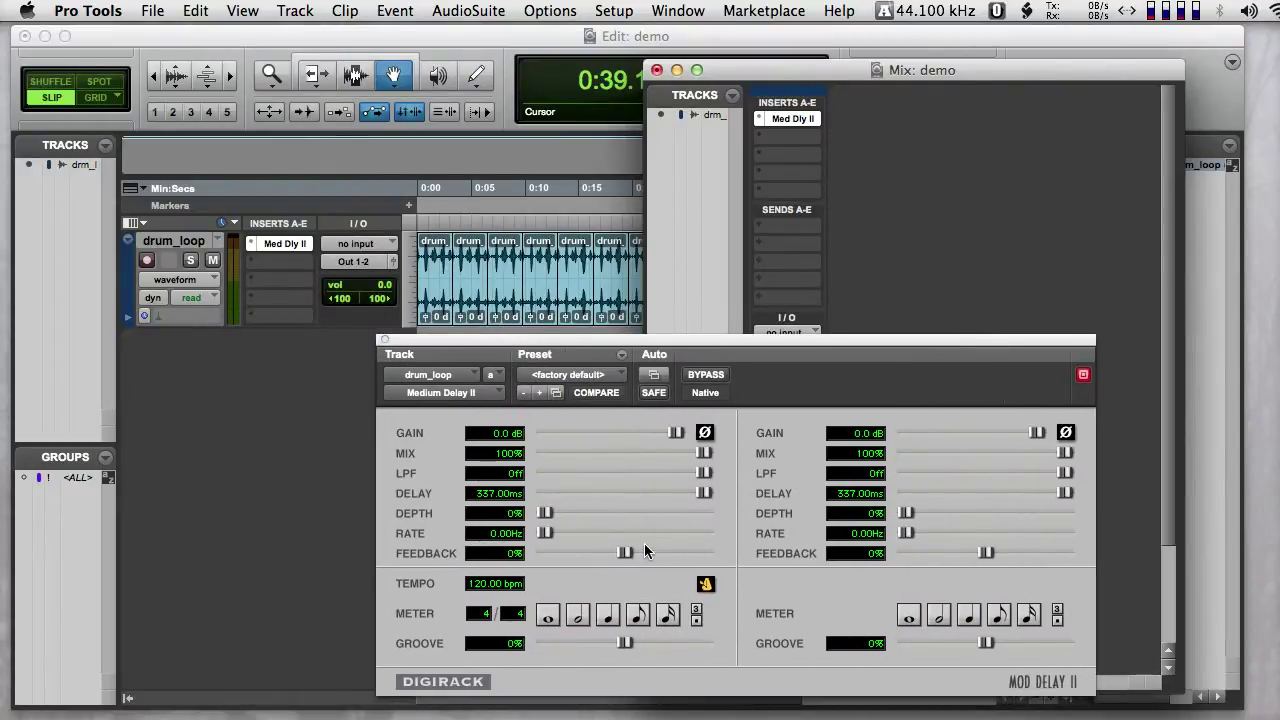
{"action": "left_click", "coordinate": [433, 234]}
{"action": "key", "text": "space"}
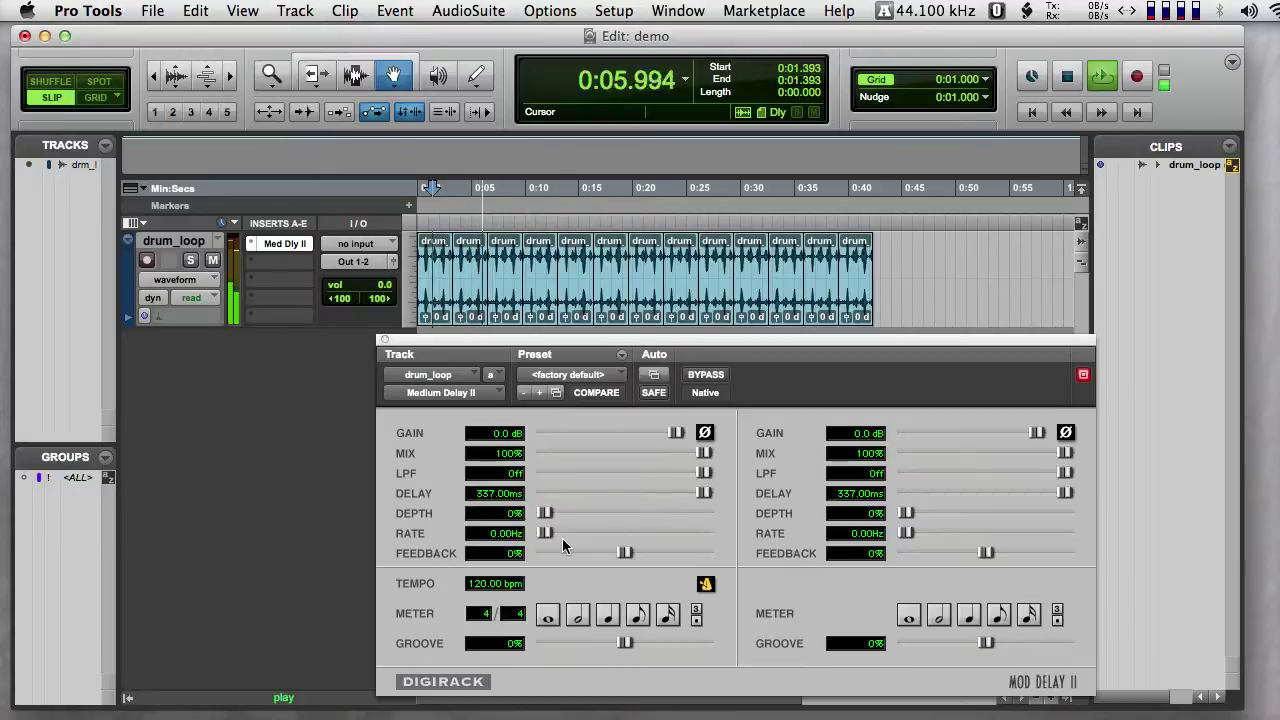
While playing, set Medium Delay II left feedback 37%, left mix 37%, right mix 39%, then stop.
{"action": "left_click_drag", "start_coordinate": [624, 552], "coordinate": [652, 547]}
{"action": "left_click_drag", "start_coordinate": [706, 453], "coordinate": [607, 455]}
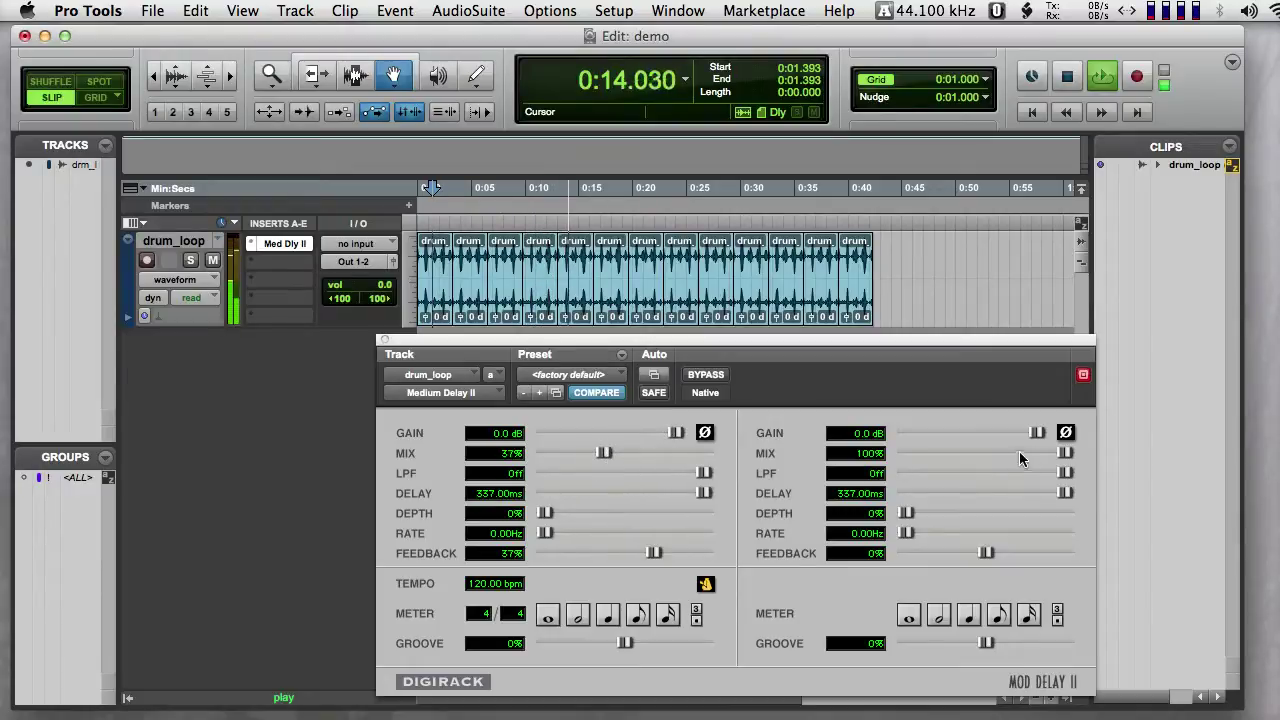
{"action": "left_click_drag", "start_coordinate": [1014, 451], "coordinate": [967, 455]}
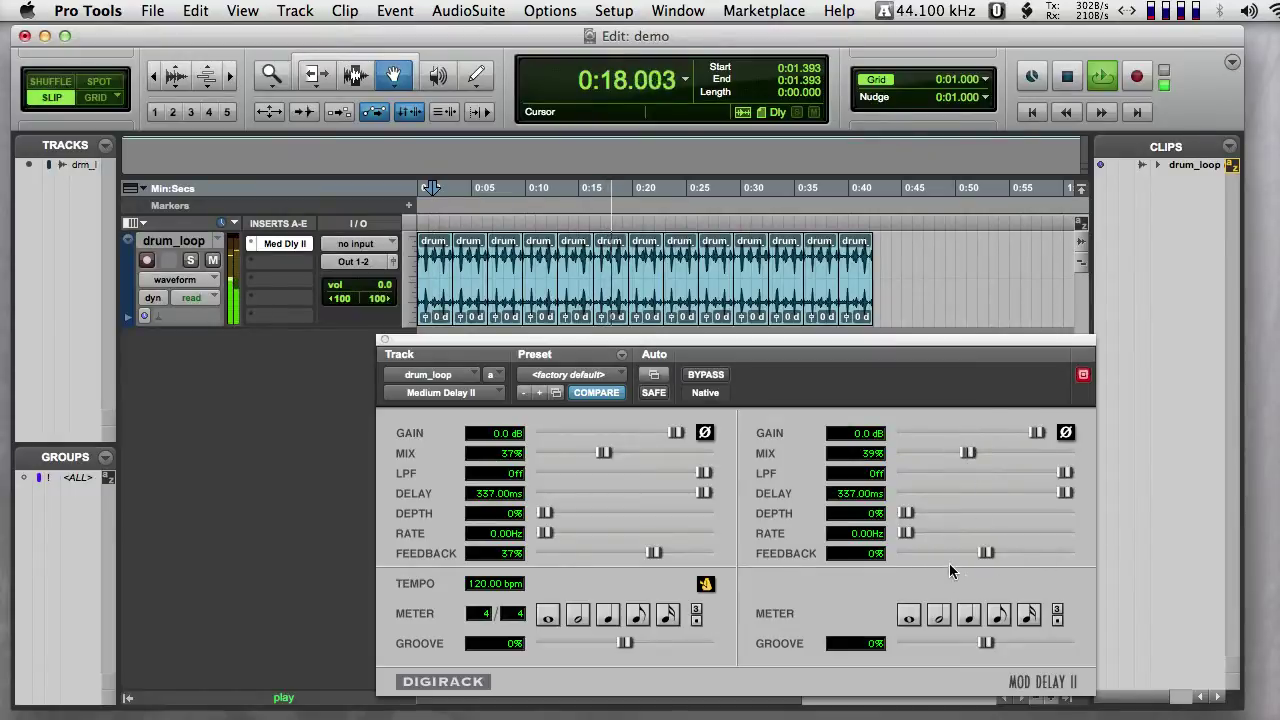
{"action": "key", "text": "space"}
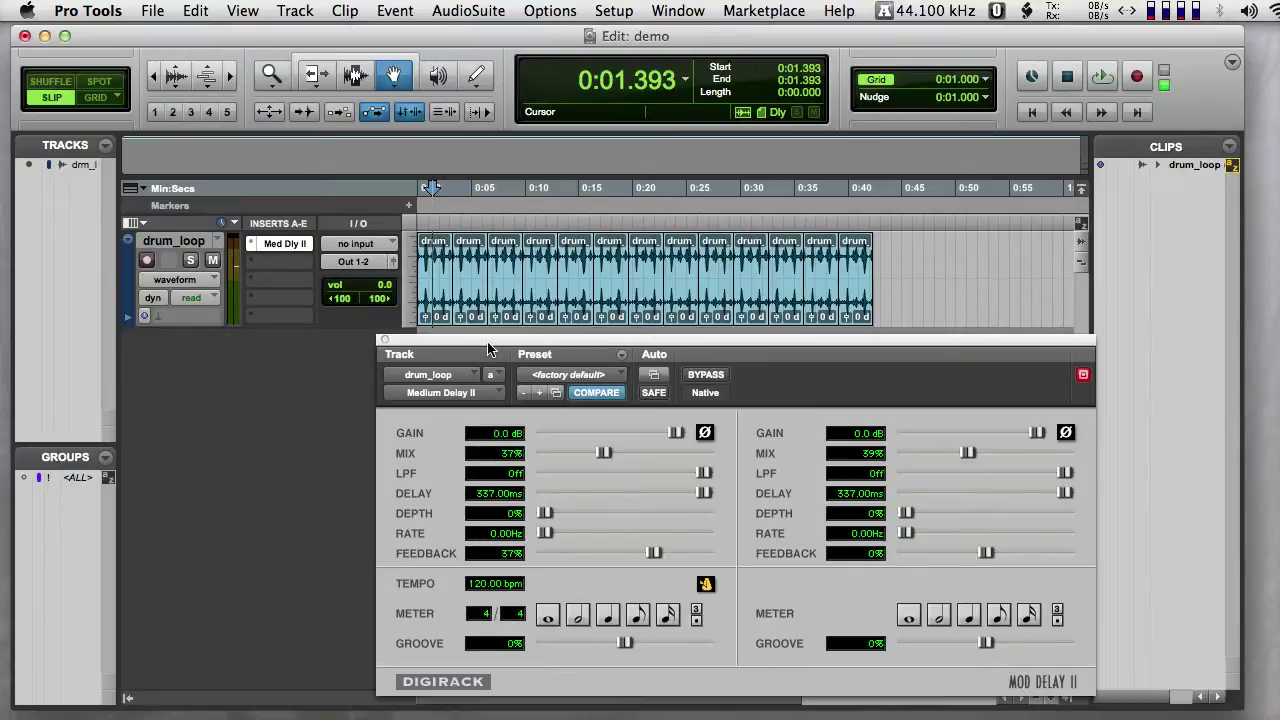
{"action": "left_click_drag", "start_coordinate": [494, 340], "coordinate": [414, 344]}
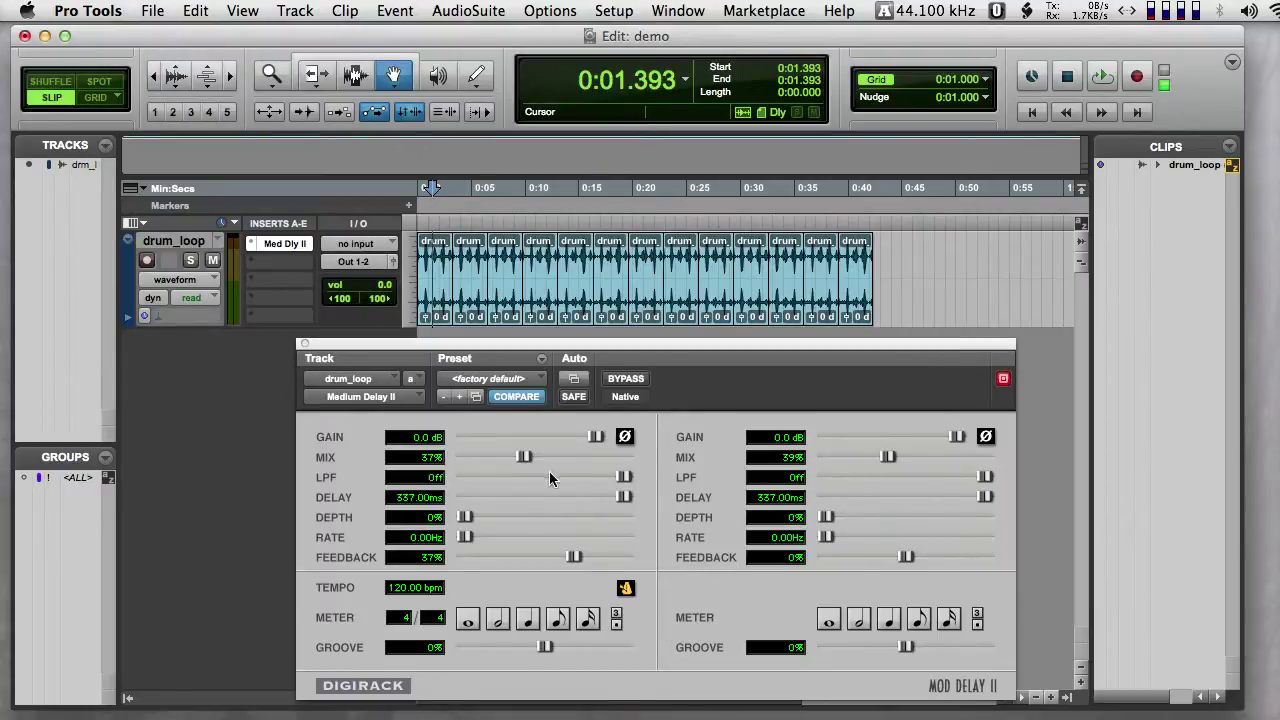
Pull both Medium Delay II MIX sliders down to 0% and close the plug-in window.
{"action": "left_click_drag", "start_coordinate": [519, 456], "coordinate": [435, 457]}
{"action": "left_click_drag", "start_coordinate": [886, 457], "coordinate": [780, 457]}
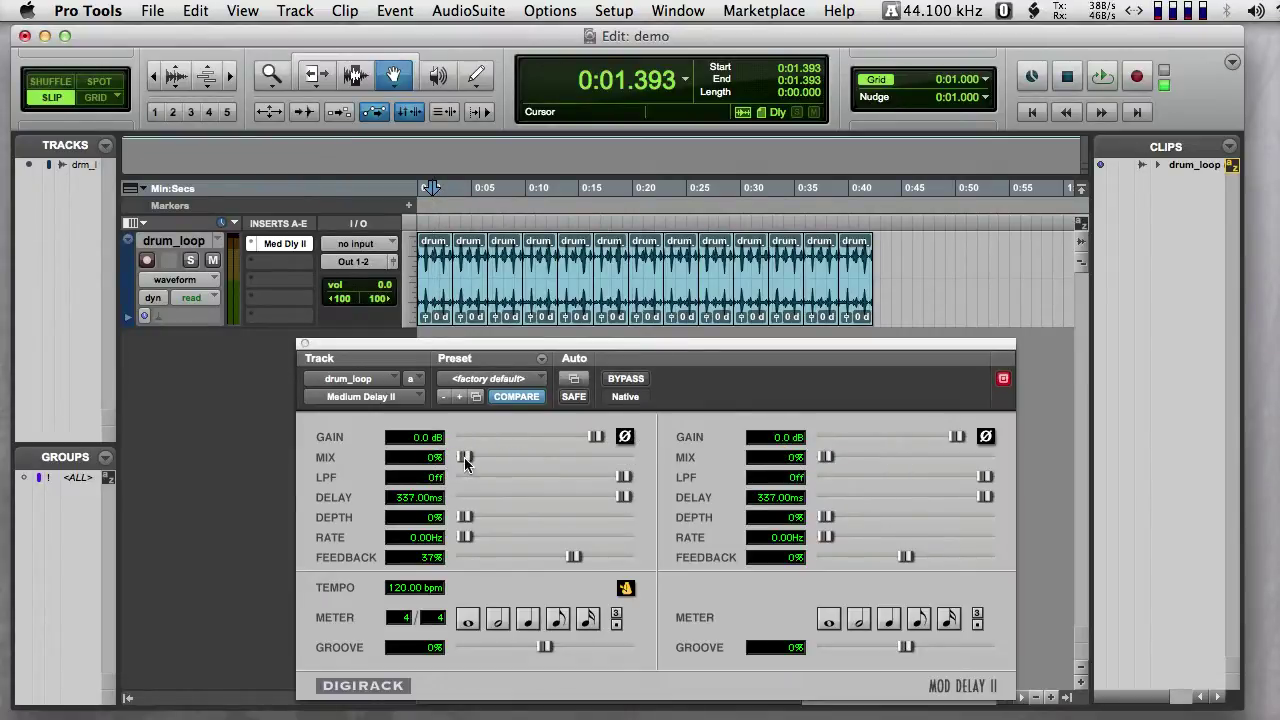
{"action": "left_click_drag", "start_coordinate": [463, 458], "coordinate": [371, 438]}
{"action": "left_click_drag", "start_coordinate": [737, 349], "coordinate": [988, 361]}
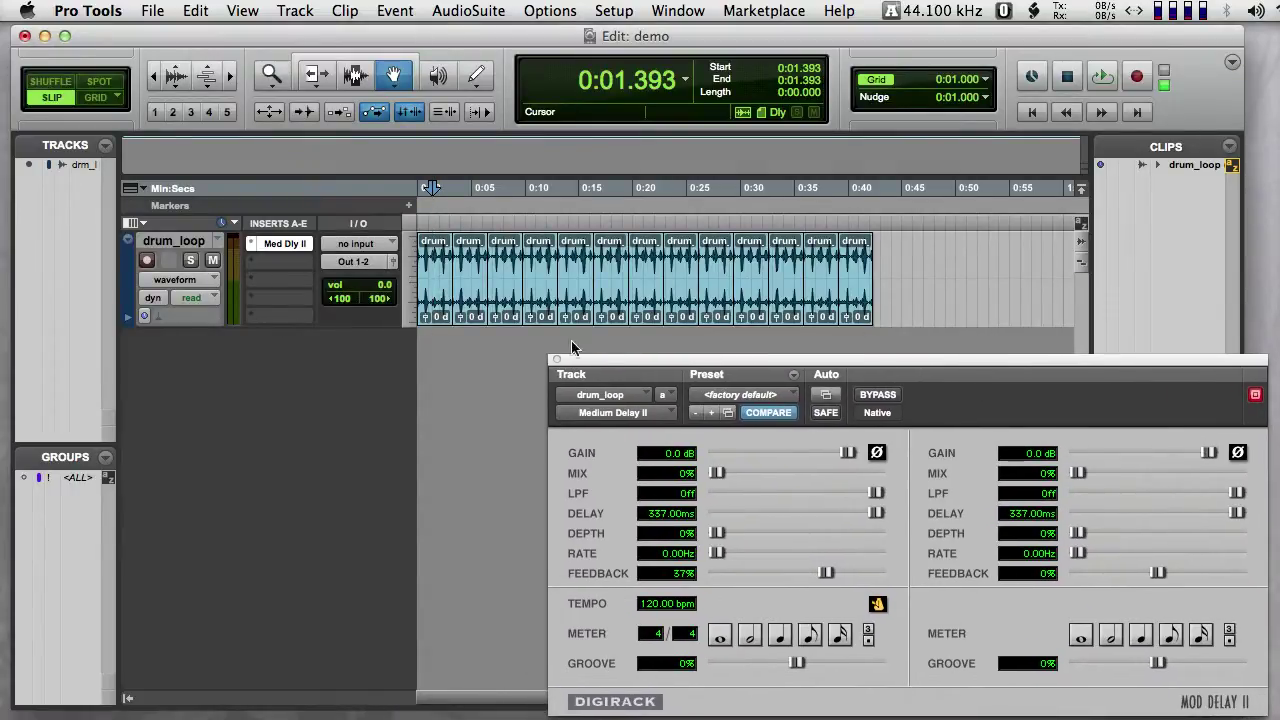
{"action": "left_click", "coordinate": [555, 361]}
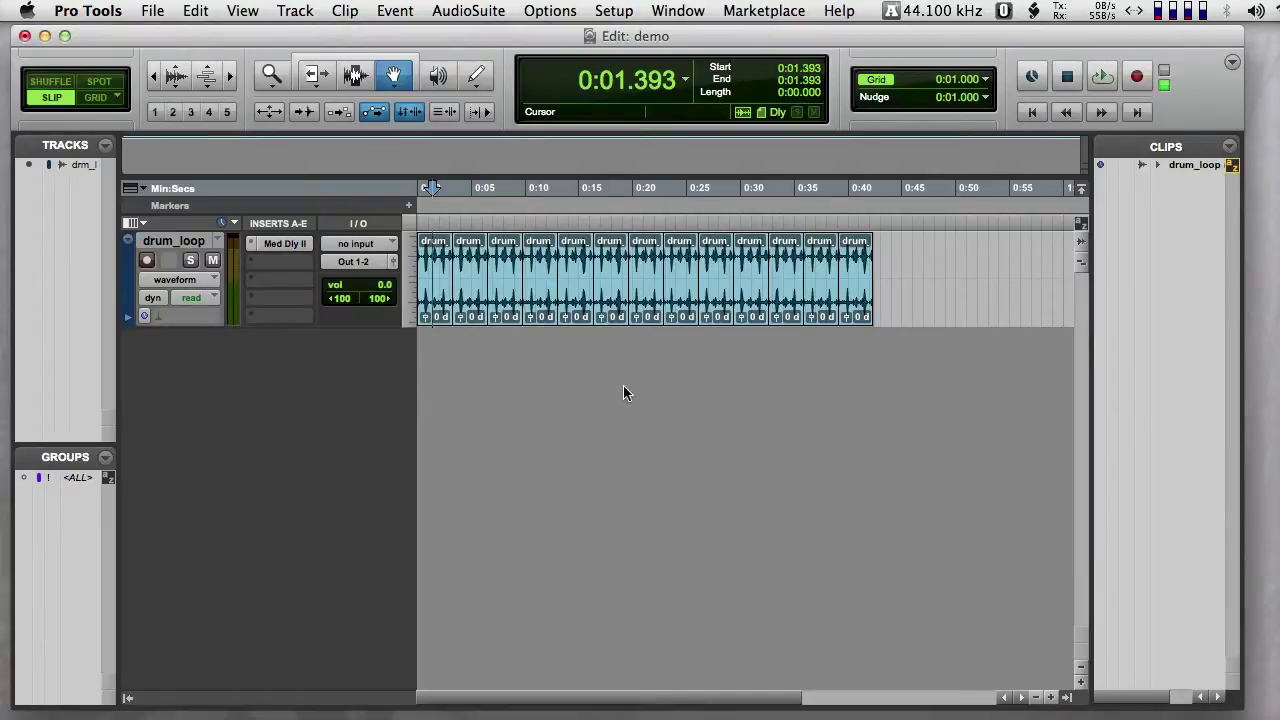
Create a new stereo audio track, Audio 1, from Track > New and switch to the Mix window.
{"action": "left_click", "coordinate": [296, 11]}
{"action": "left_click", "coordinate": [305, 38]}
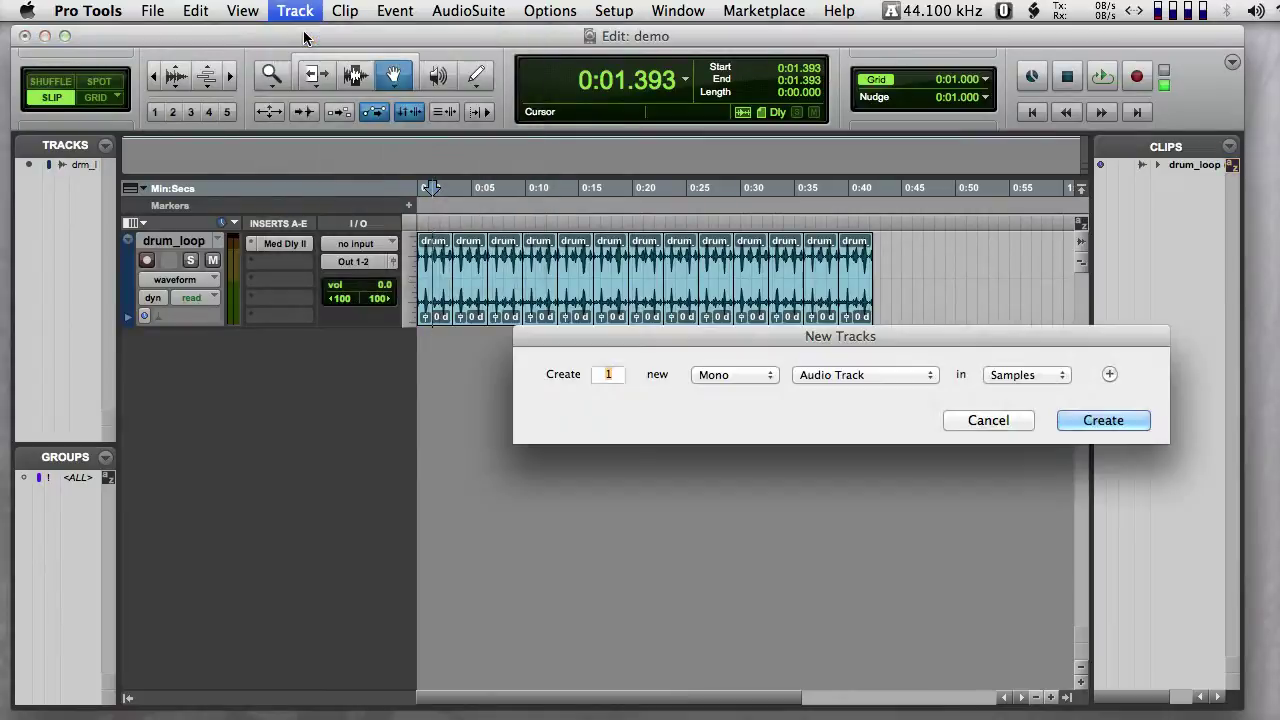
{"action": "left_click", "coordinate": [728, 376]}
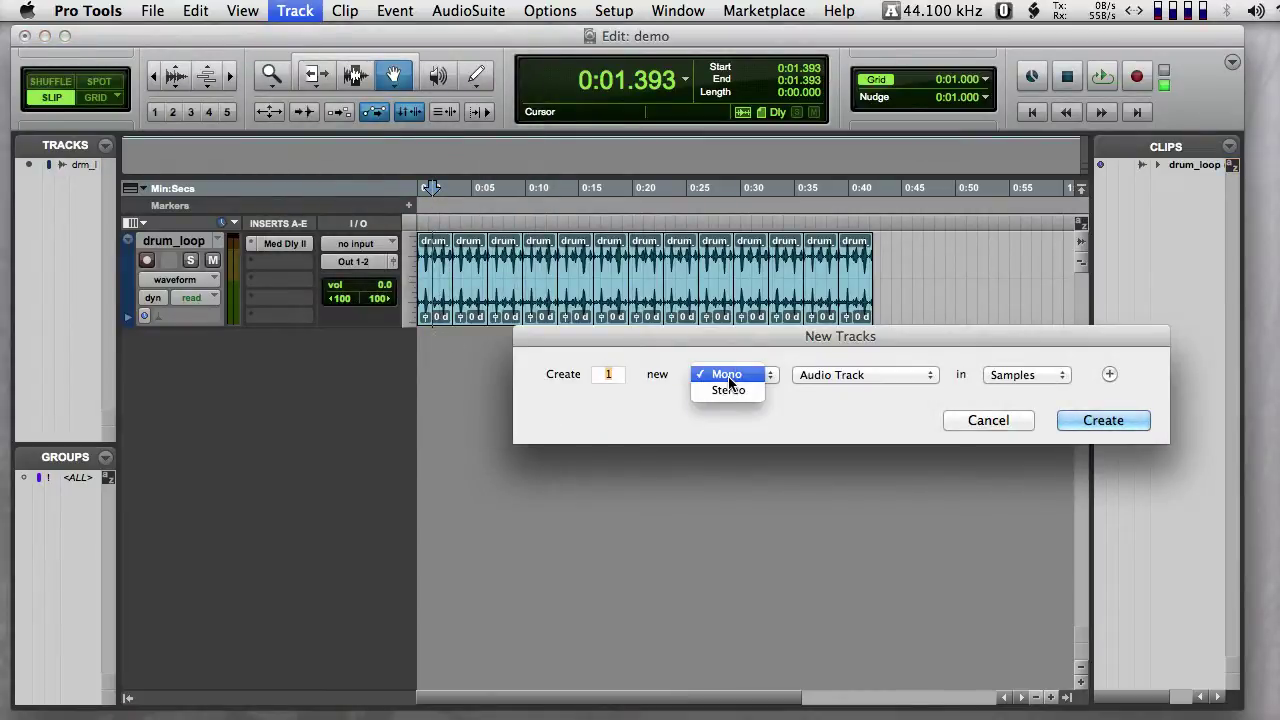
{"action": "left_click", "coordinate": [731, 393]}
{"action": "left_click", "coordinate": [1072, 419]}
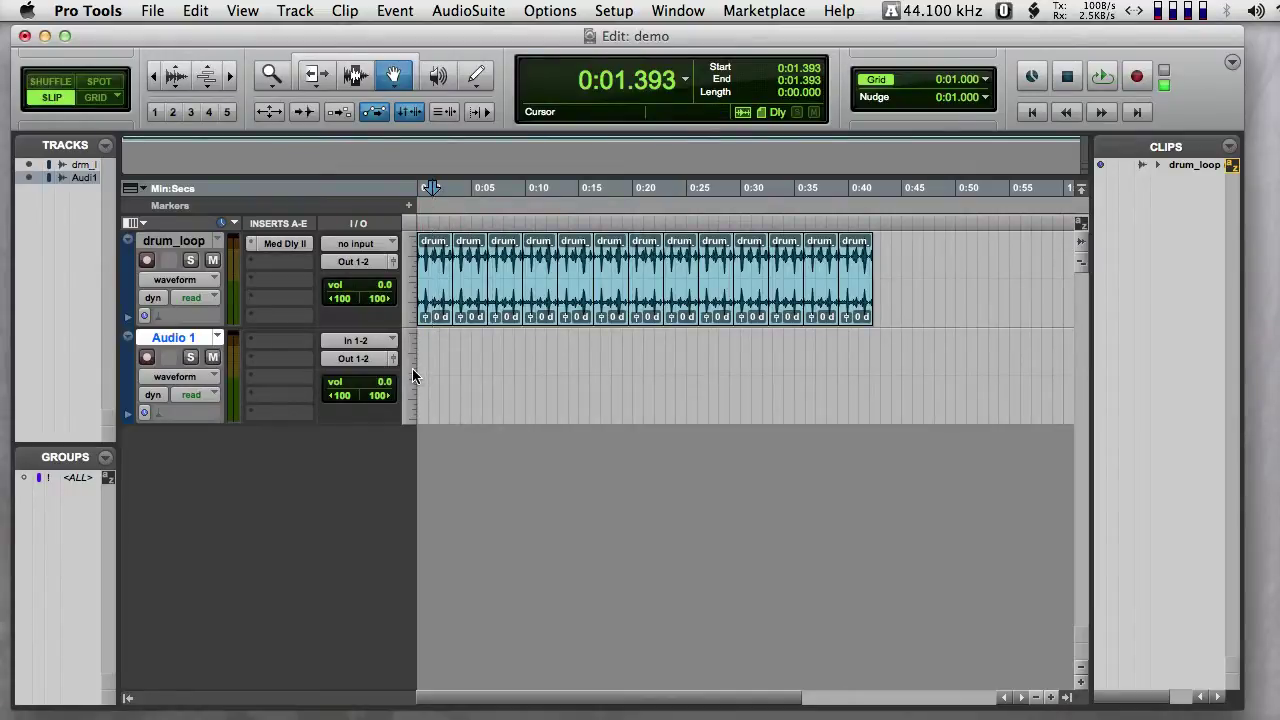
{"action": "key", "text": "super+equal"}
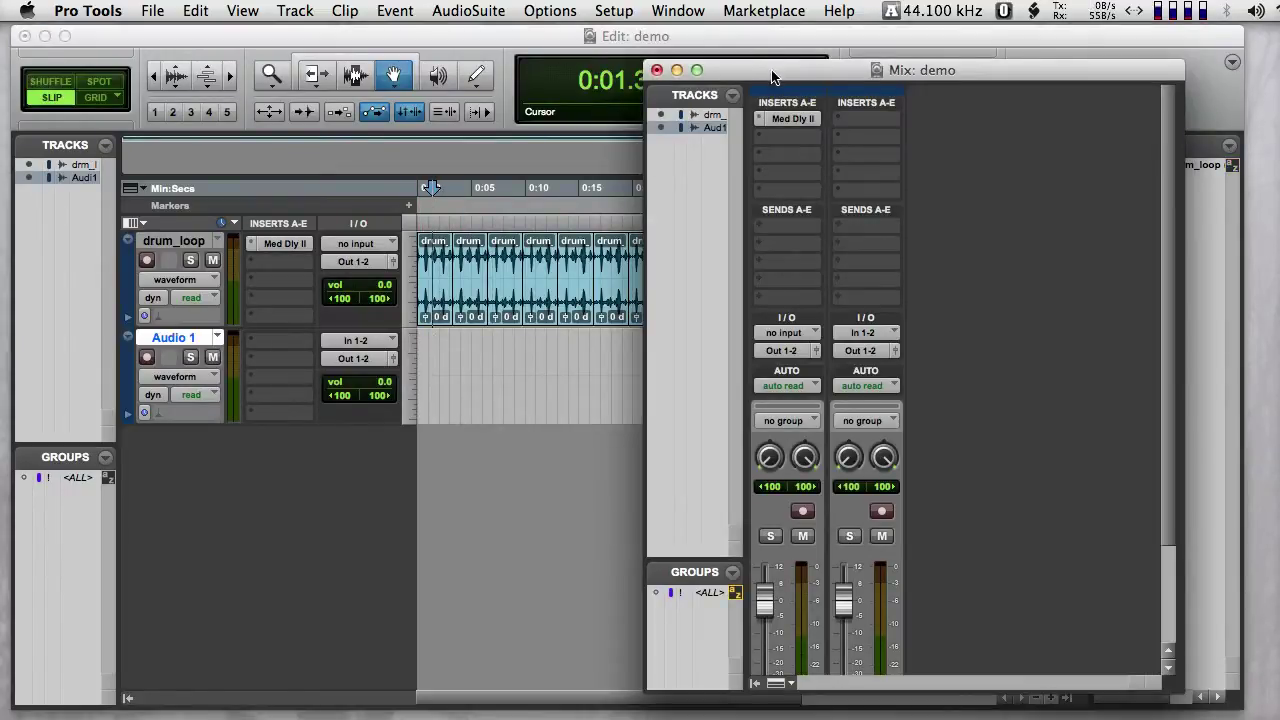
Route drum_loop's first send slot to Bus 1-2 (Stereo) and move its send window aside.
{"action": "left_click_drag", "start_coordinate": [772, 70], "coordinate": [530, 35]}
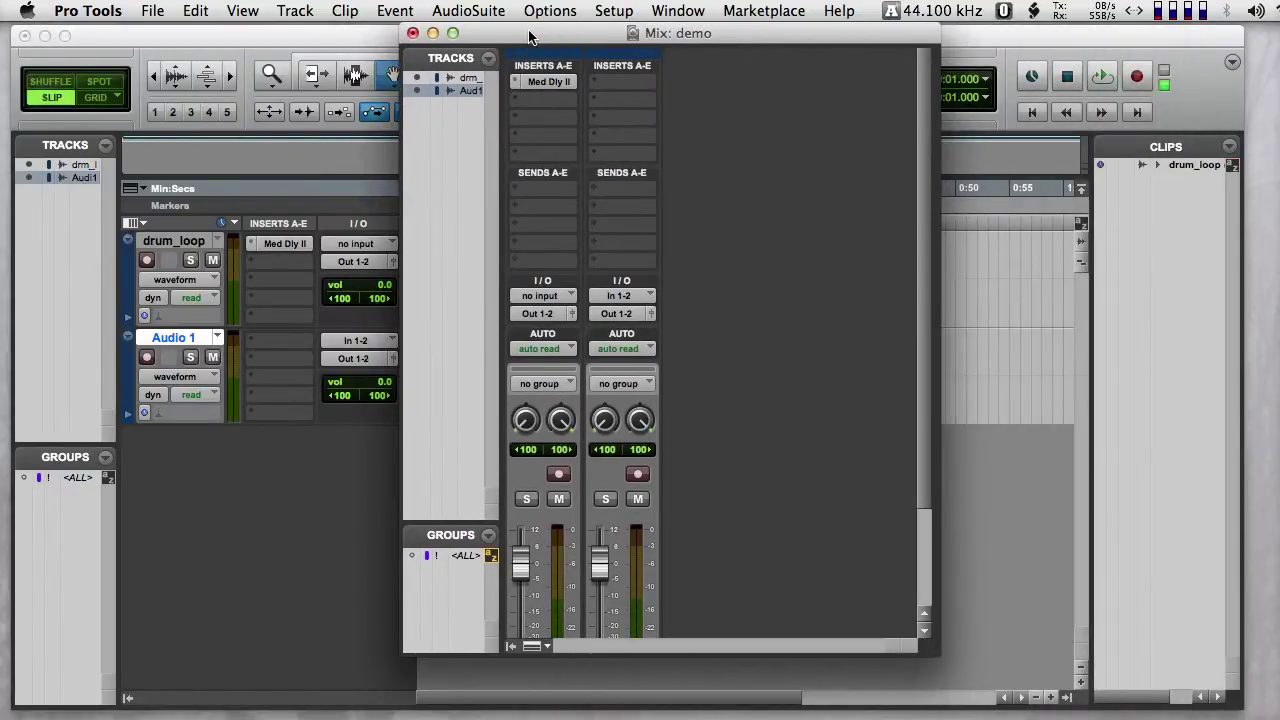
{"action": "left_click", "coordinate": [558, 192]}
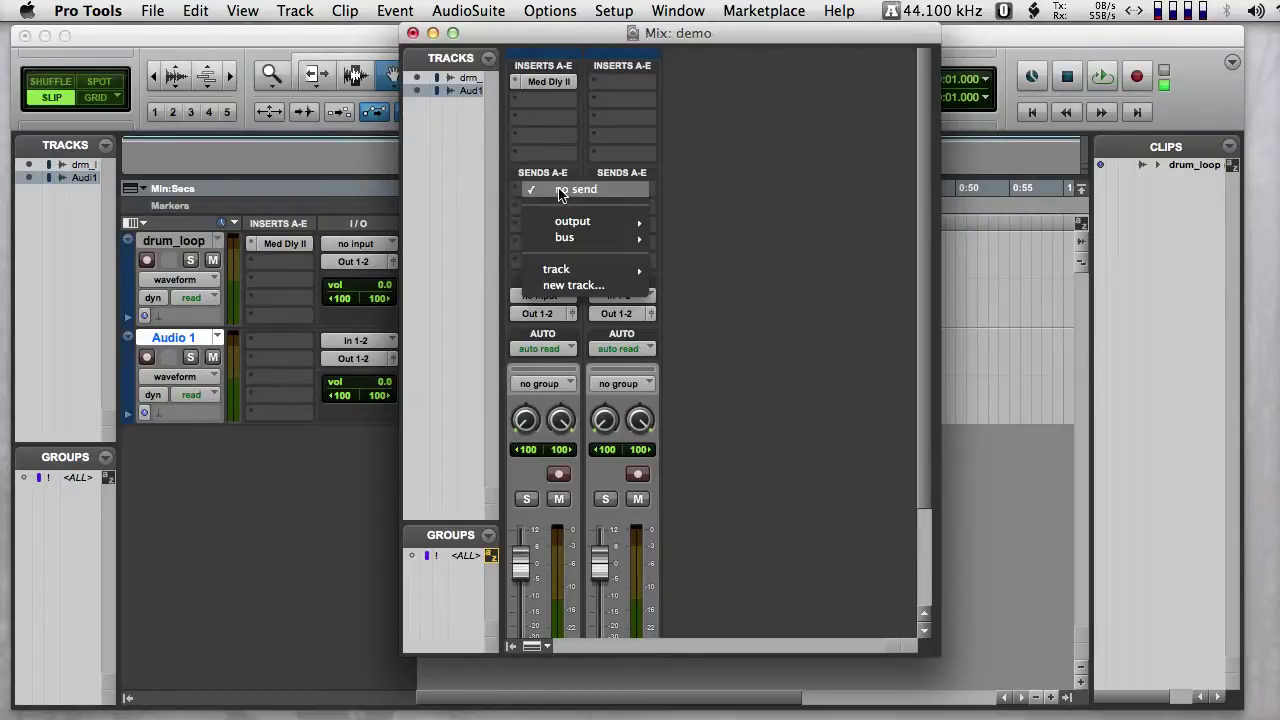
{"action": "mouse_move", "coordinate": [560, 241]}
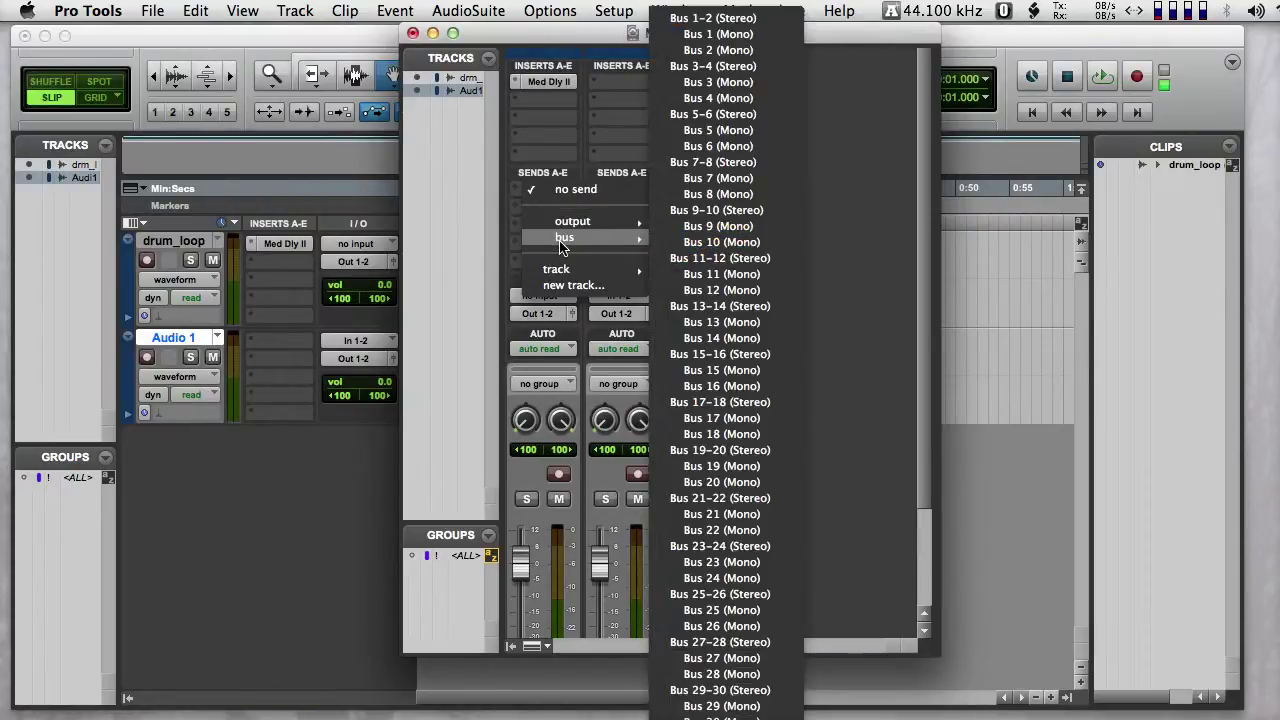
{"action": "left_click", "coordinate": [697, 20]}
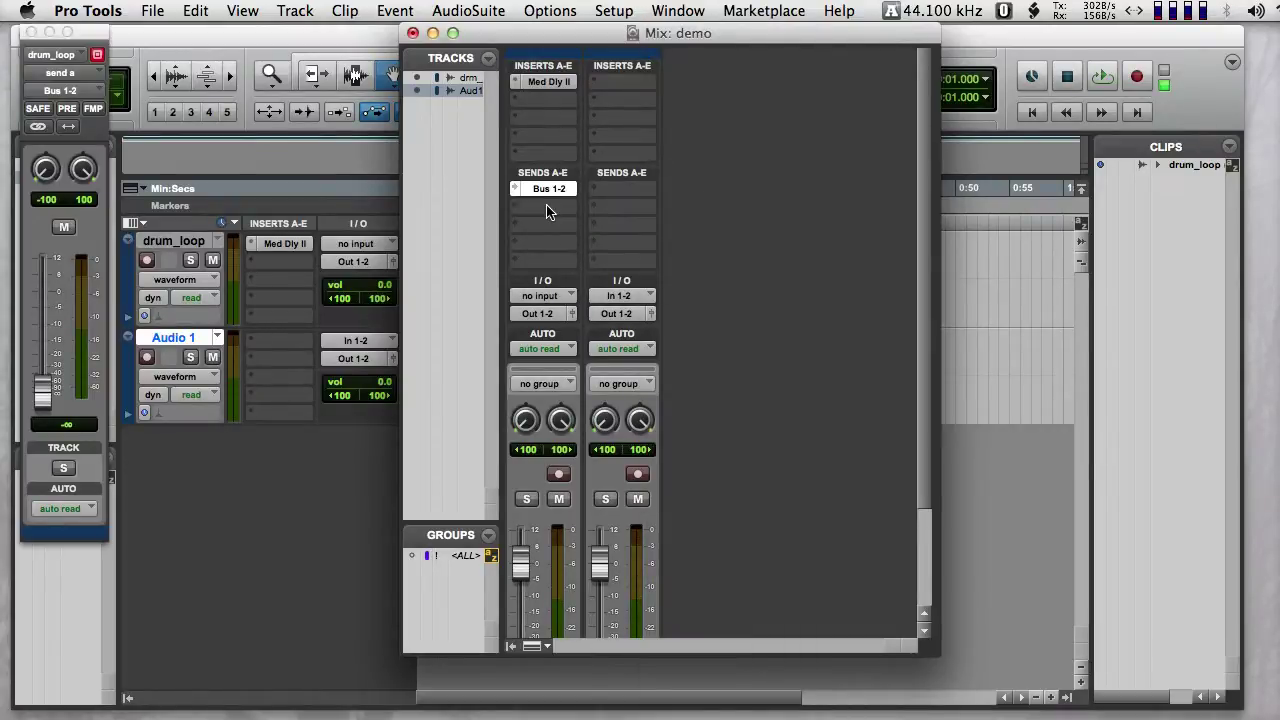
{"action": "left_click_drag", "start_coordinate": [95, 42], "coordinate": [371, 41]}
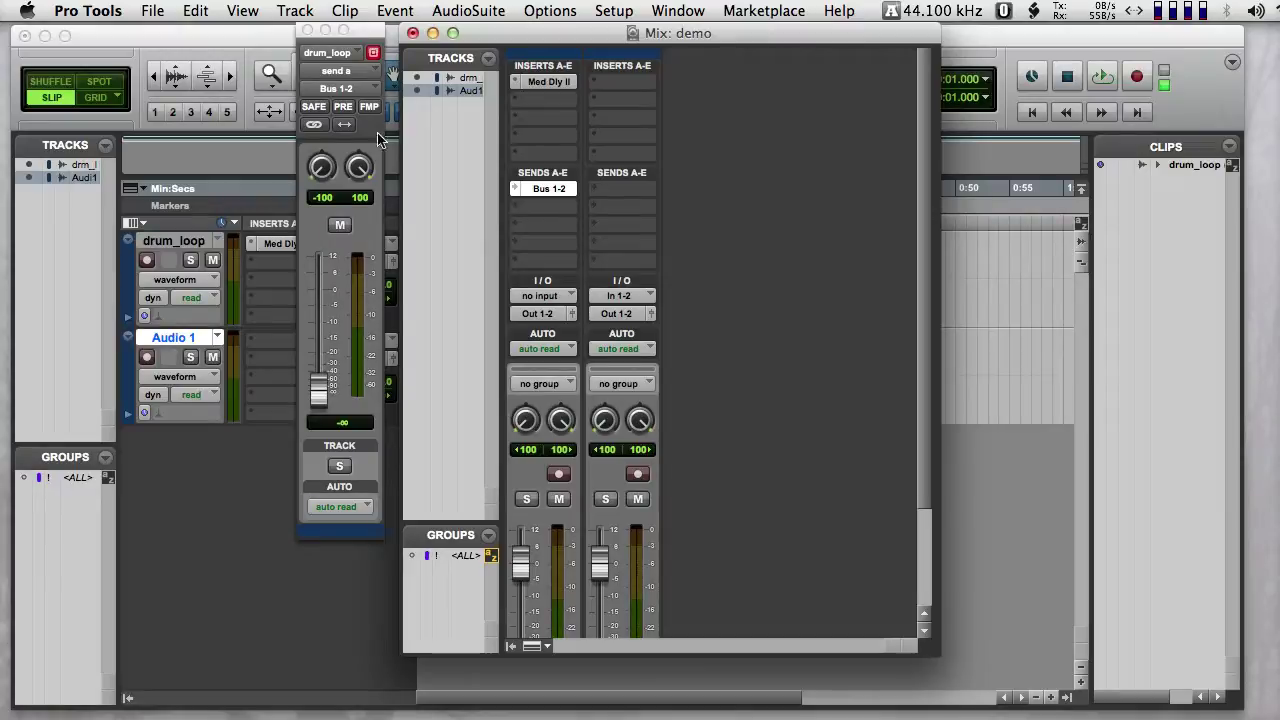
Set drum_loop's Bus 1-2 send to 0.0 dB, close the Mix window, and open Audio 1's rename dialog.
{"action": "left_click", "coordinate": [308, 31]}
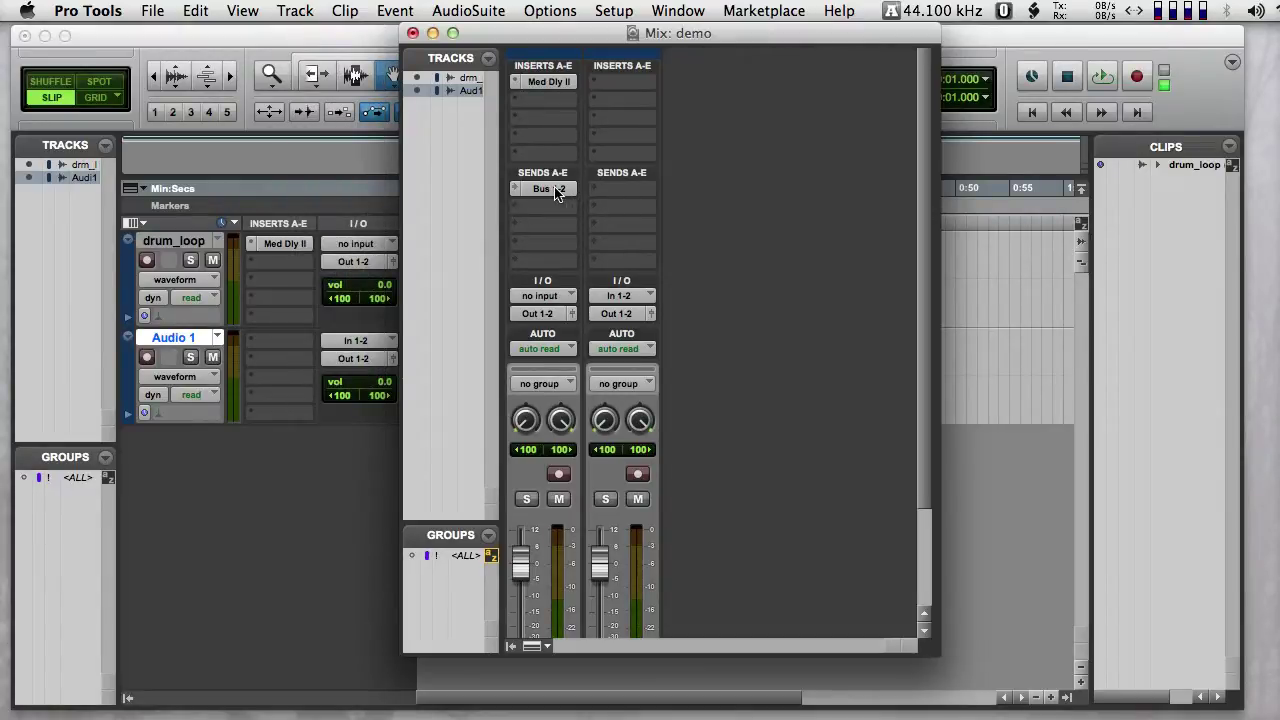
{"action": "left_click", "coordinate": [545, 189]}
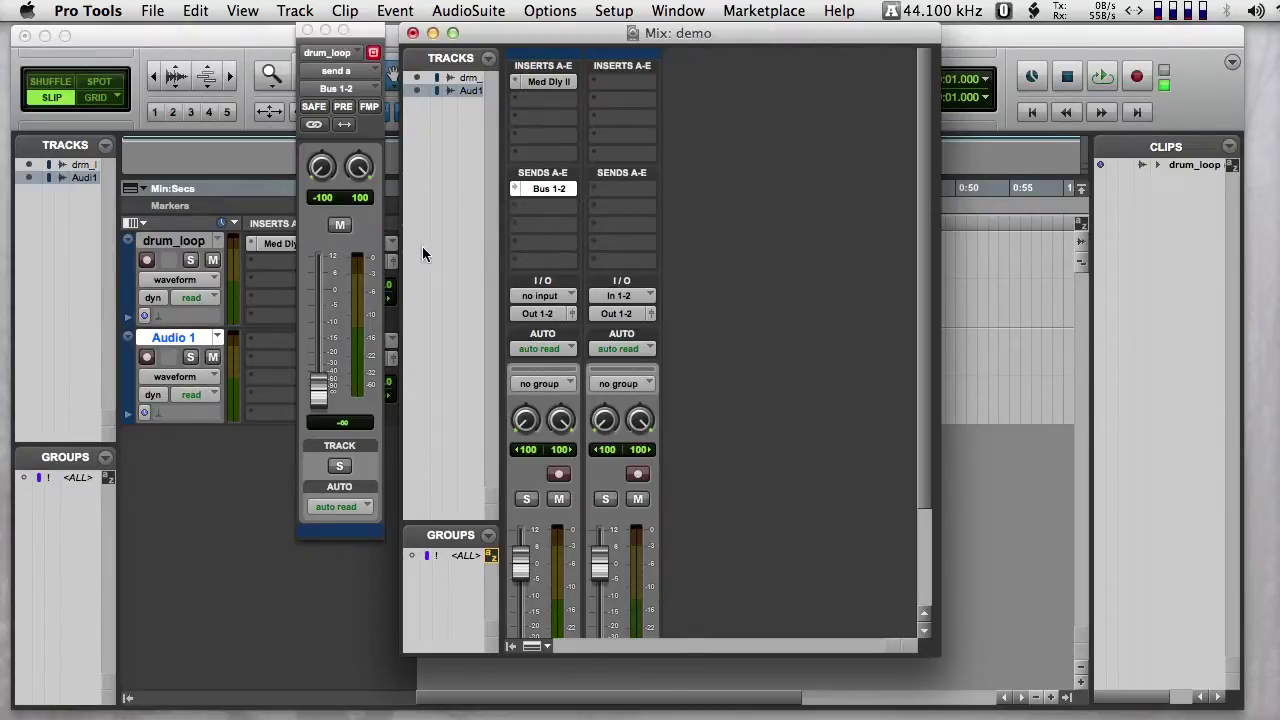
{"action": "left_click", "coordinate": [318, 395], "text": "alt"}
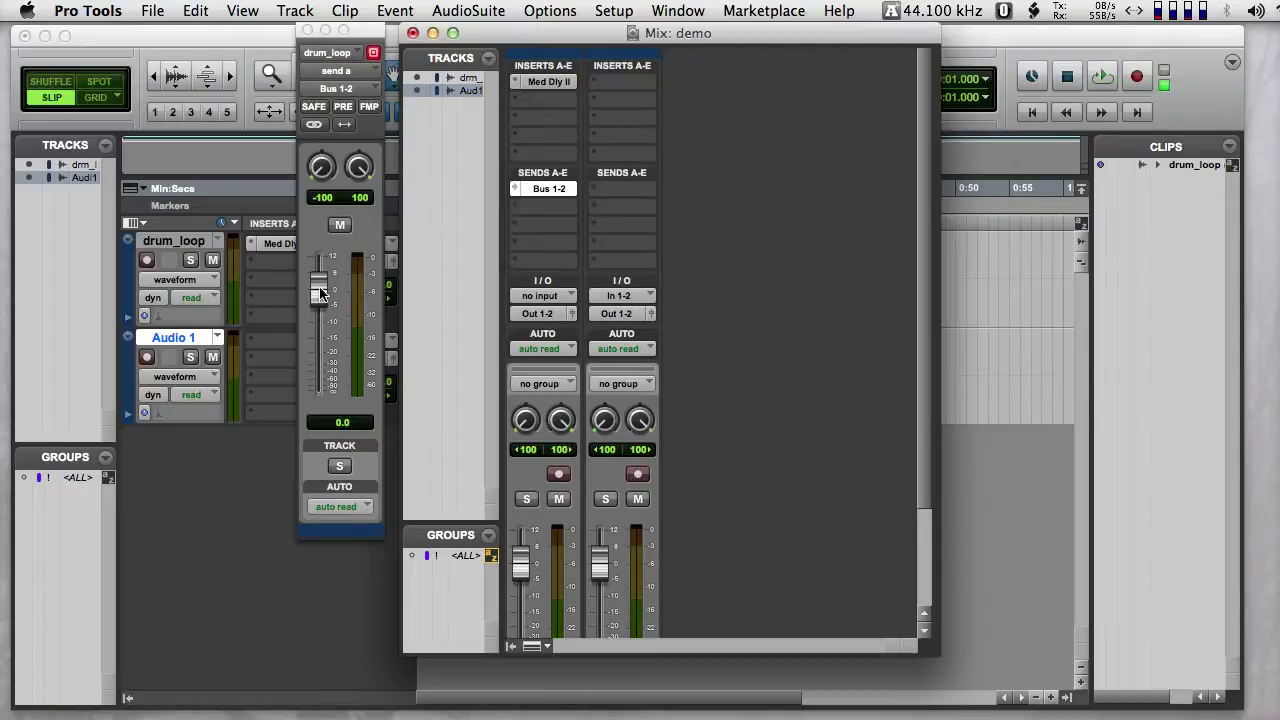
{"action": "left_click", "coordinate": [307, 33]}
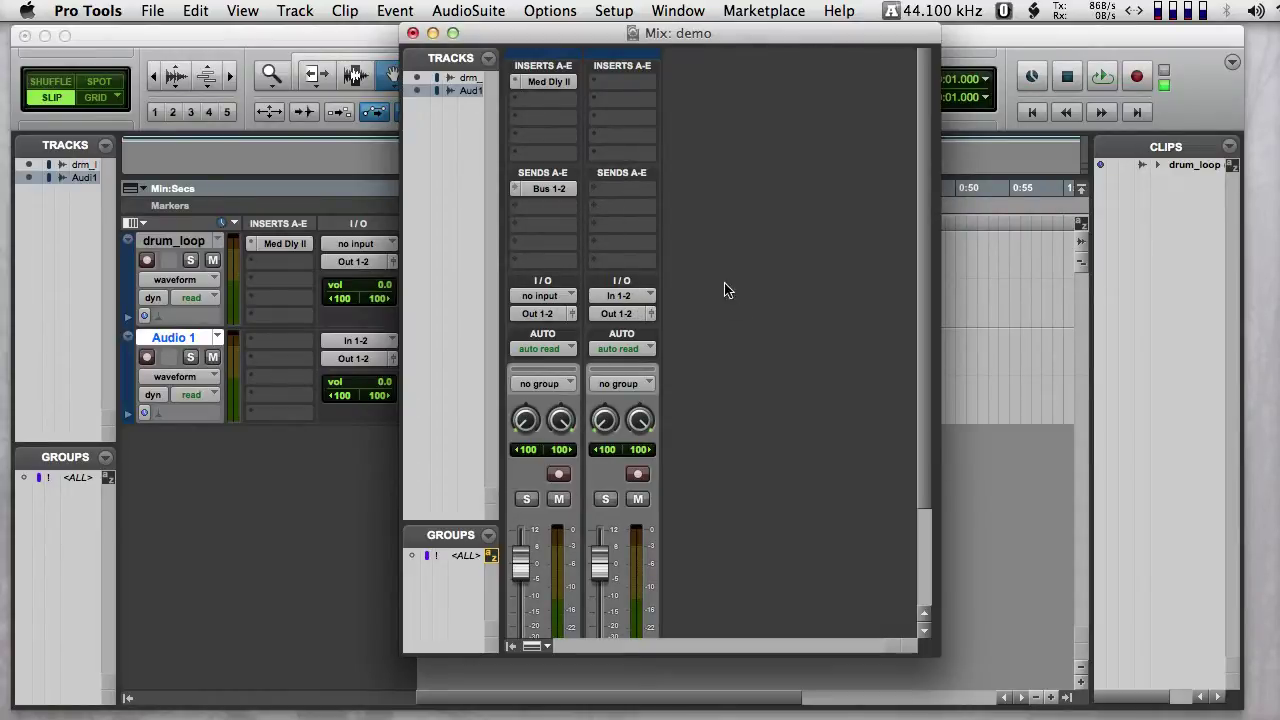
{"action": "left_click", "coordinate": [412, 33]}
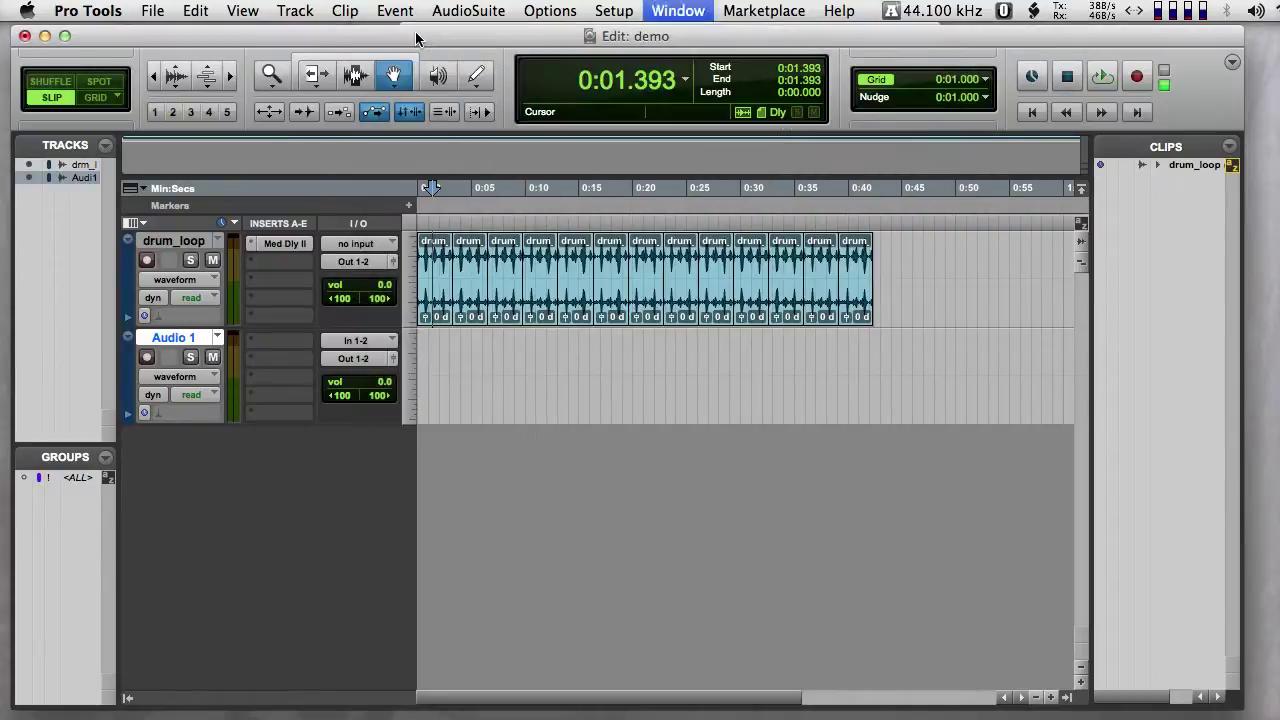
{"action": "double_click", "coordinate": [174, 338]}
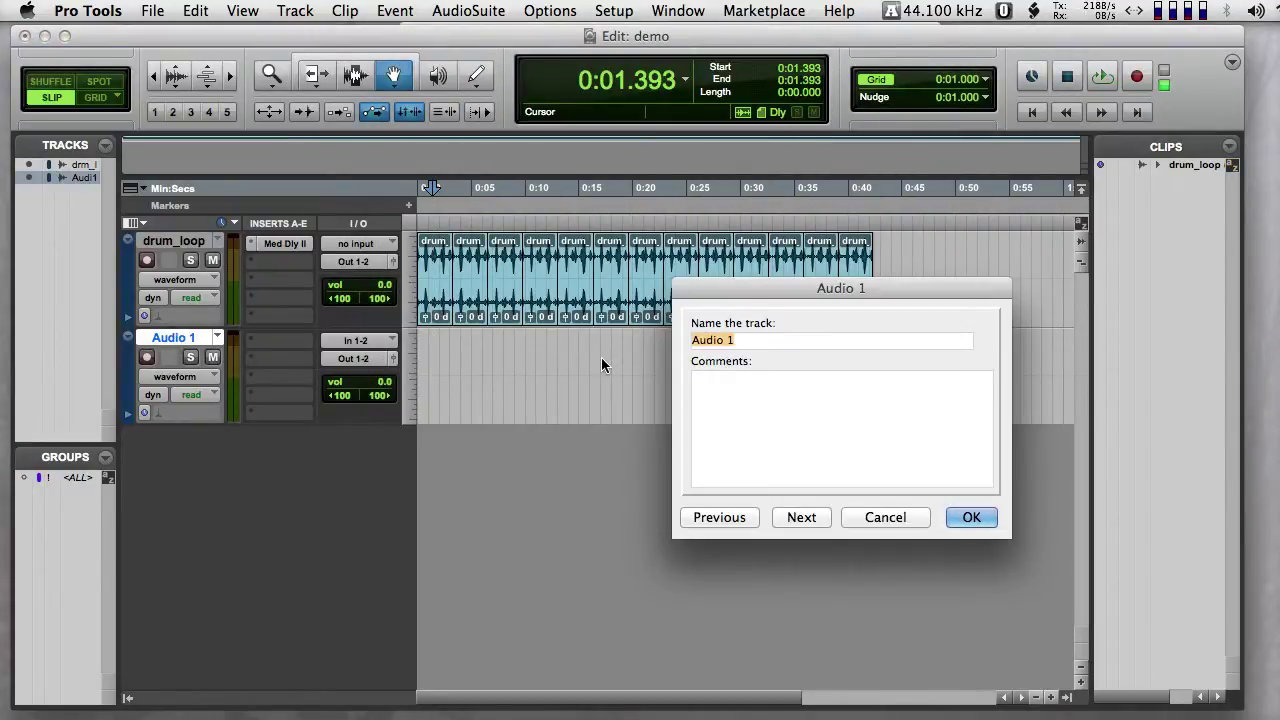
Rename the track to 'Rec' and set its input to Bus 1-2 in the Mix window.
{"action": "type", "text": "Rec"}
{"action": "key", "text": "Return"}
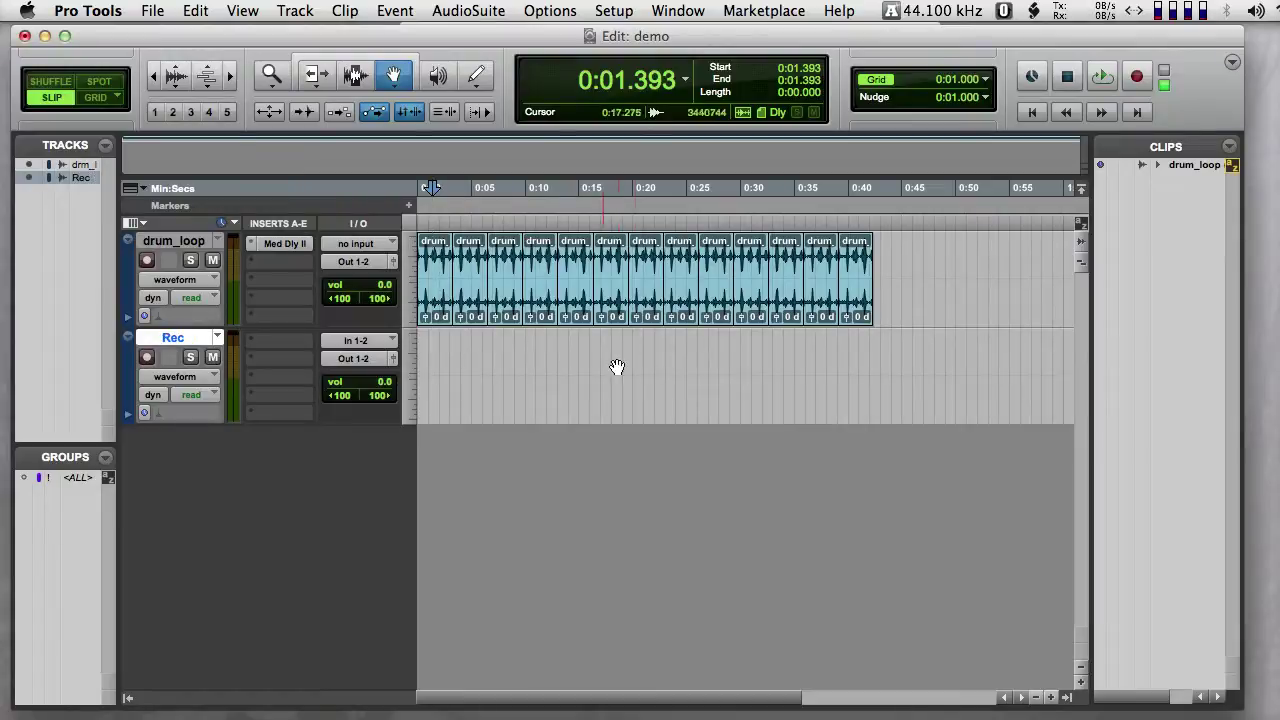
{"action": "key", "text": "super+equal"}
{"action": "scroll", "coordinate": [732, 384], "scroll_direction": "down", "scroll_amount": 4}
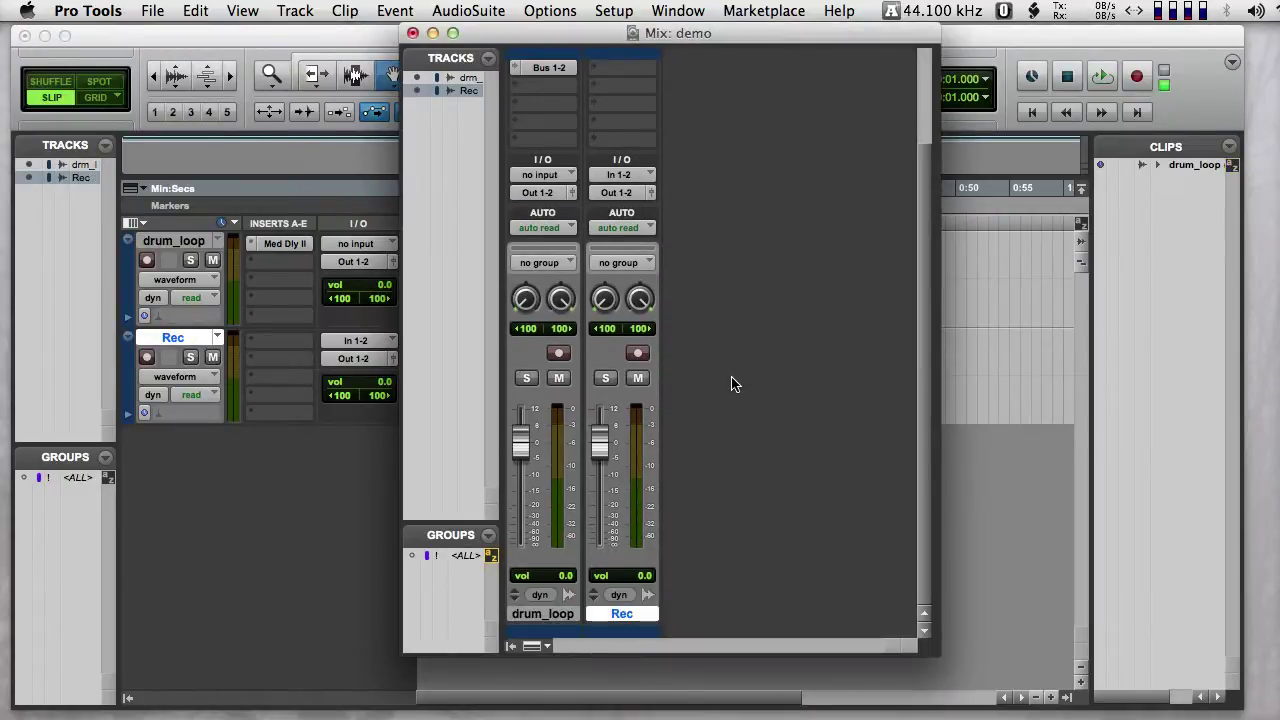
{"action": "scroll", "coordinate": [816, 360], "scroll_direction": "up", "scroll_amount": 4}
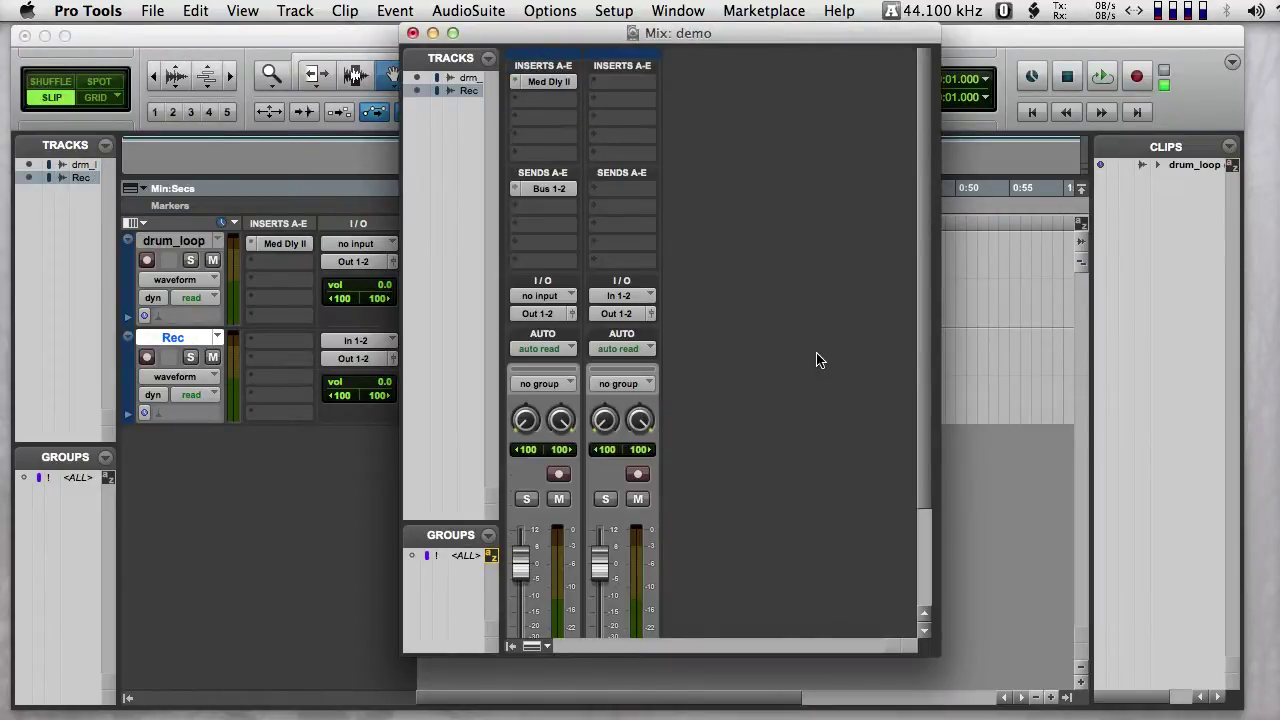
{"action": "left_click", "coordinate": [613, 299]}
{"action": "mouse_move", "coordinate": [642, 302]}
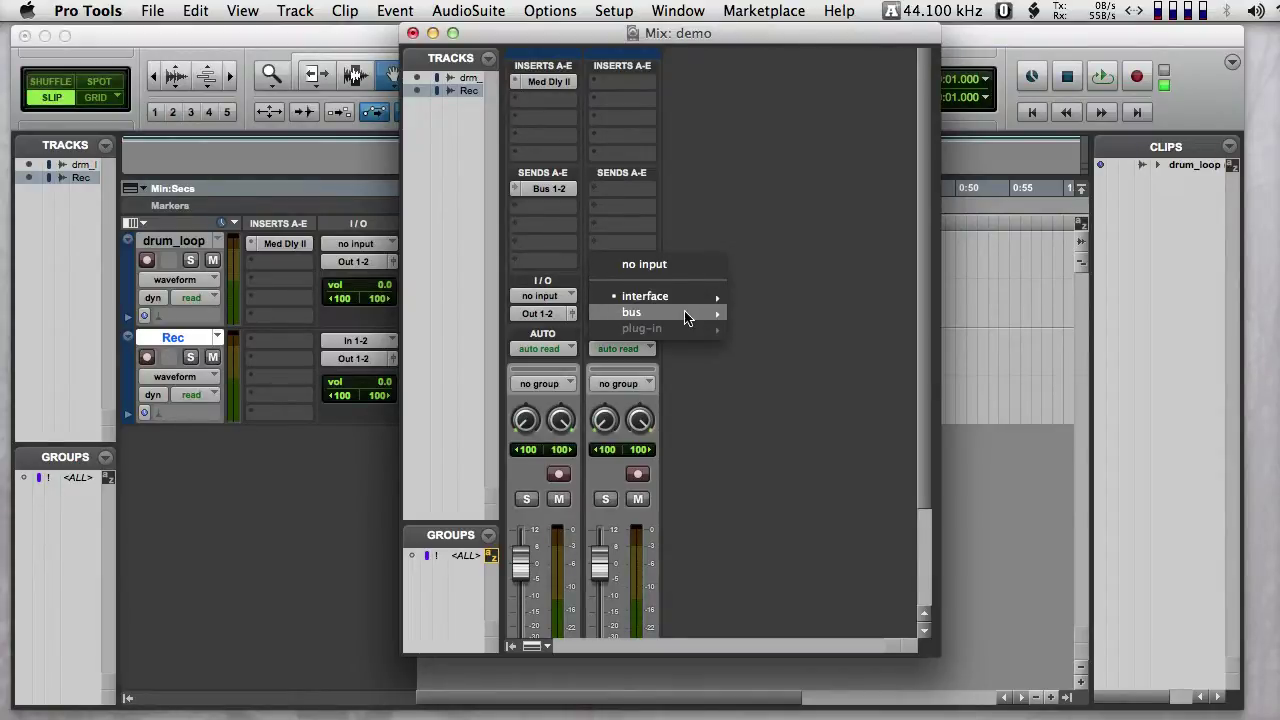
{"action": "mouse_move", "coordinate": [688, 315]}
{"action": "left_click", "coordinate": [788, 26]}
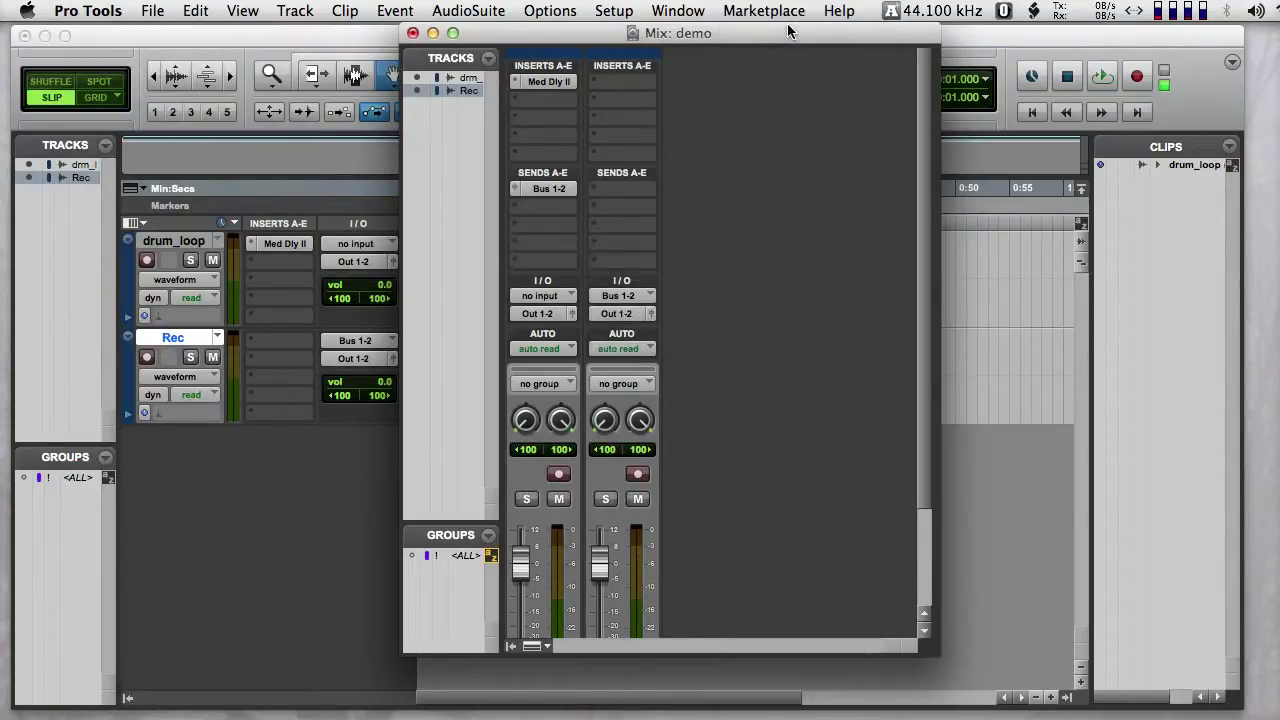
{"action": "key", "text": "super+equal"}
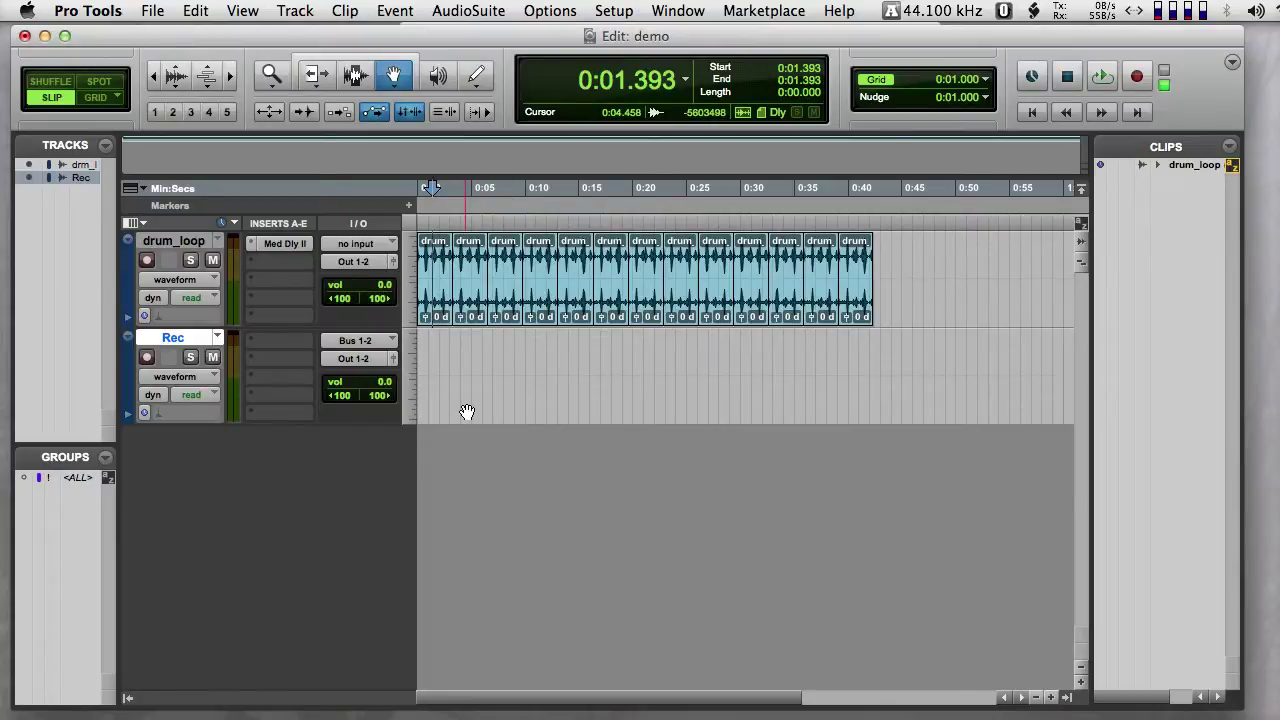
Return to 0:00.000, record-arm the Rec track and transport, and reopen drum_loop's Medium Delay II.
{"action": "left_click", "coordinate": [1034, 115]}
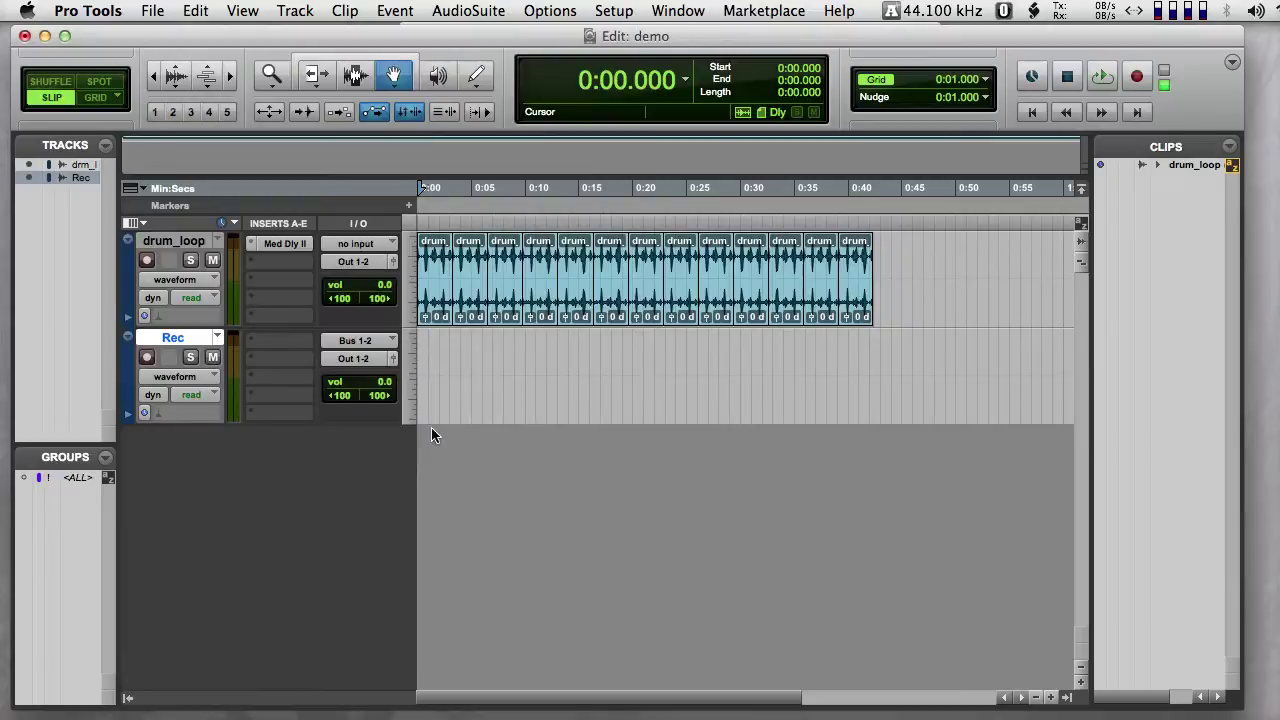
{"action": "left_click", "coordinate": [147, 357]}
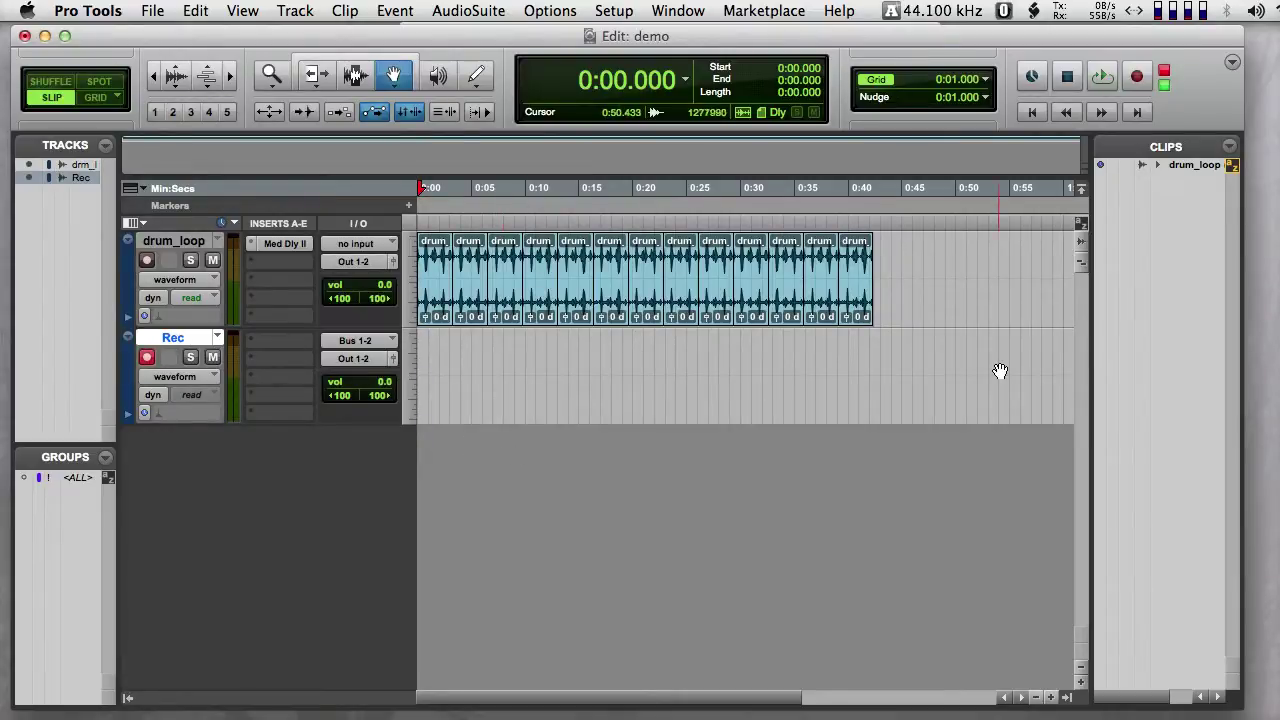
{"action": "left_click", "coordinate": [1137, 80]}
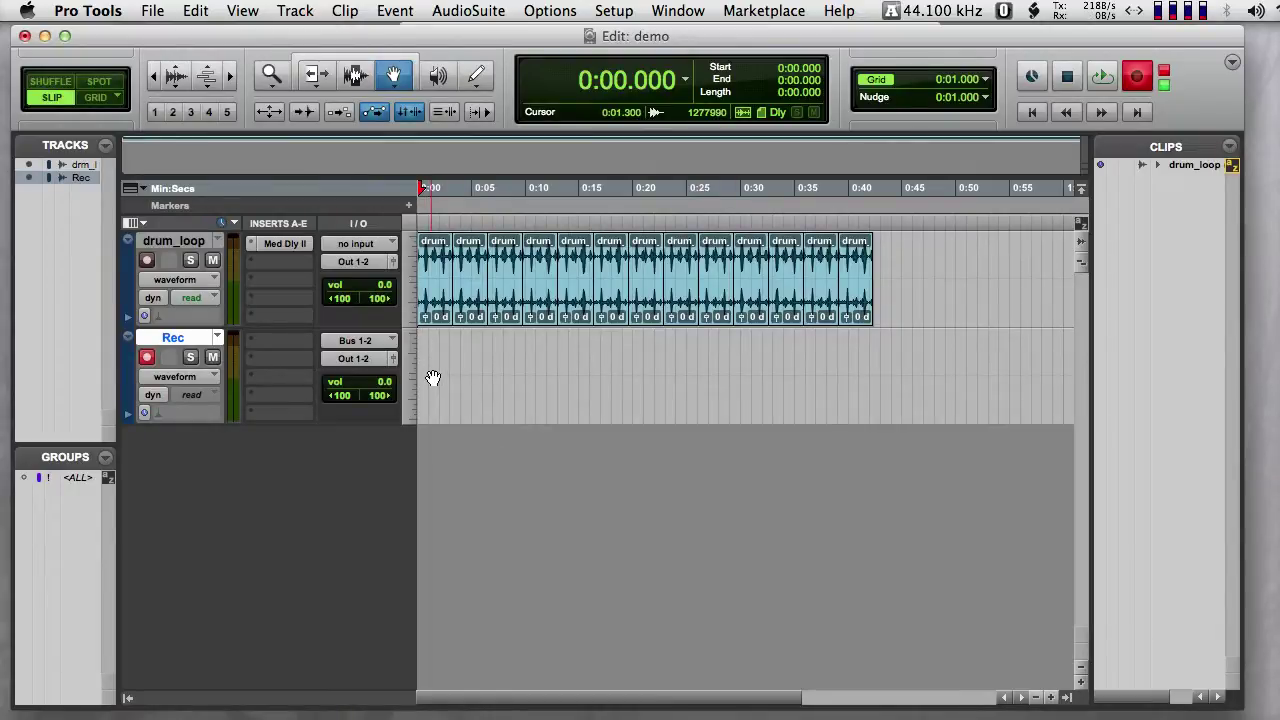
{"action": "key", "text": "super+equal"}
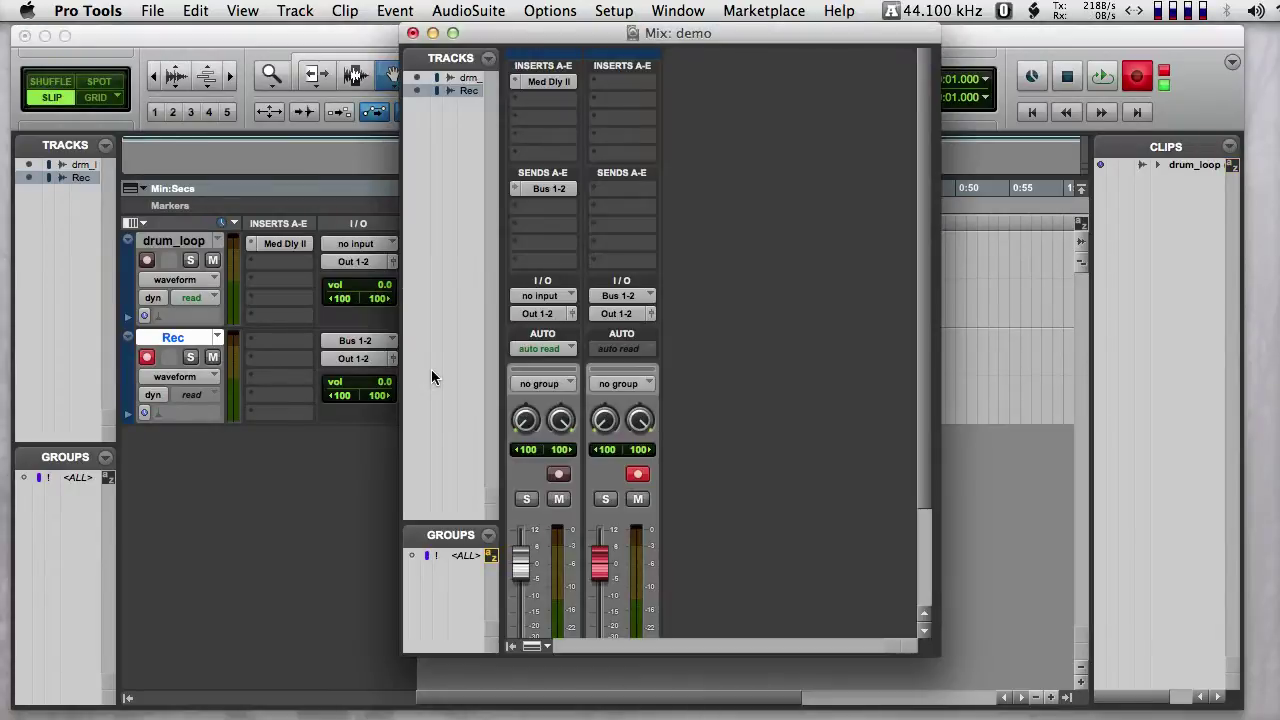
{"action": "left_click", "coordinate": [570, 83]}
Return to the Edit window and move the Medium Delay II window out of the way.
{"action": "key", "text": "super+equal"}
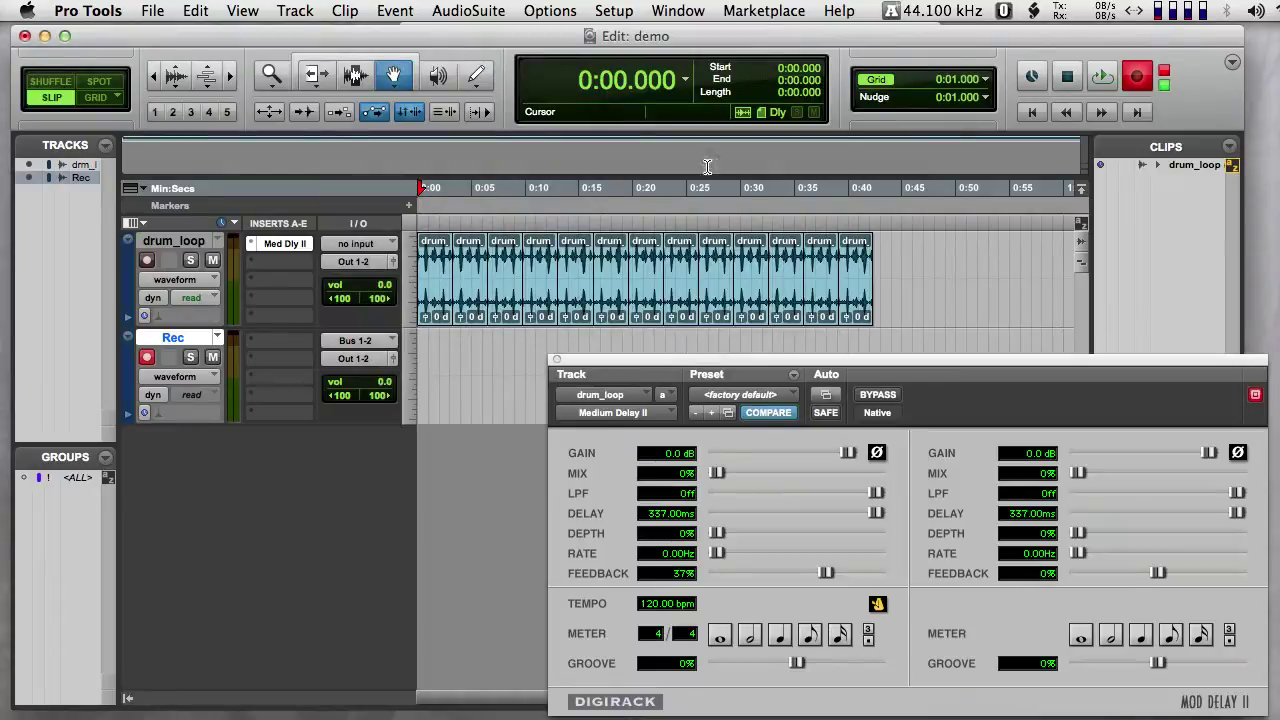
{"action": "left_click_drag", "start_coordinate": [723, 365], "coordinate": [593, 322]}
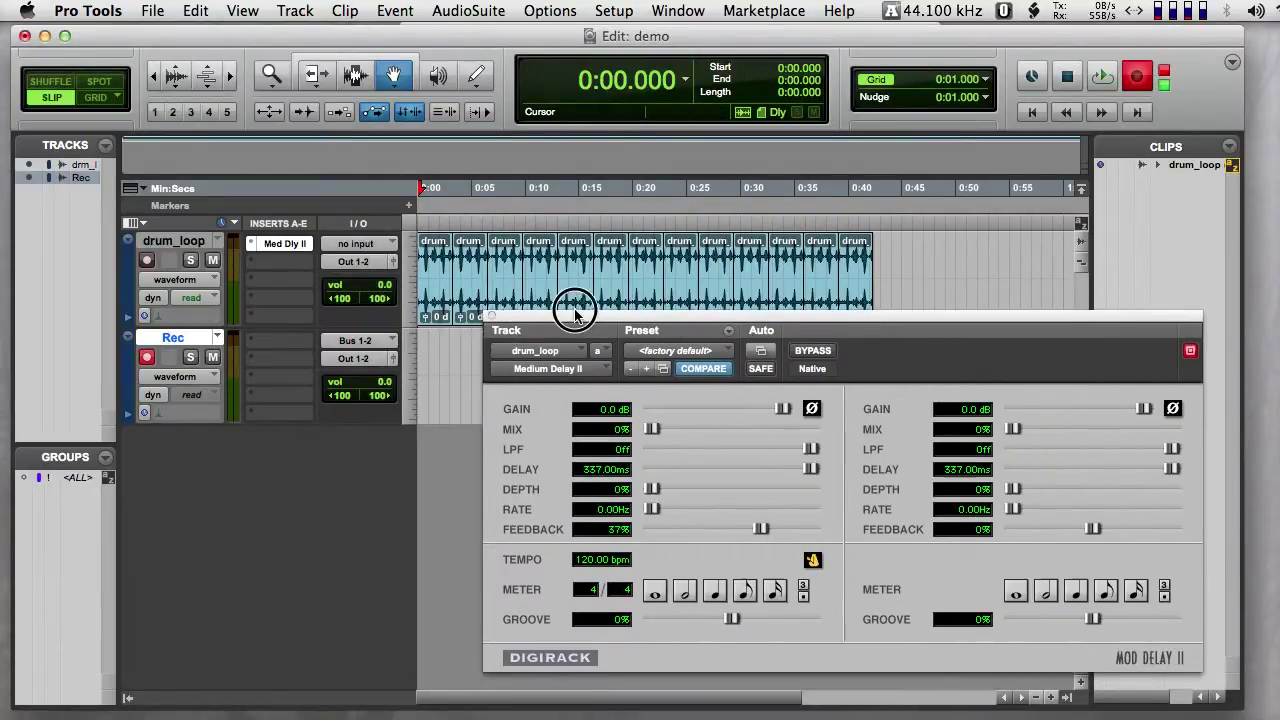
{"action": "left_click_drag", "start_coordinate": [593, 322], "coordinate": [672, 331]}
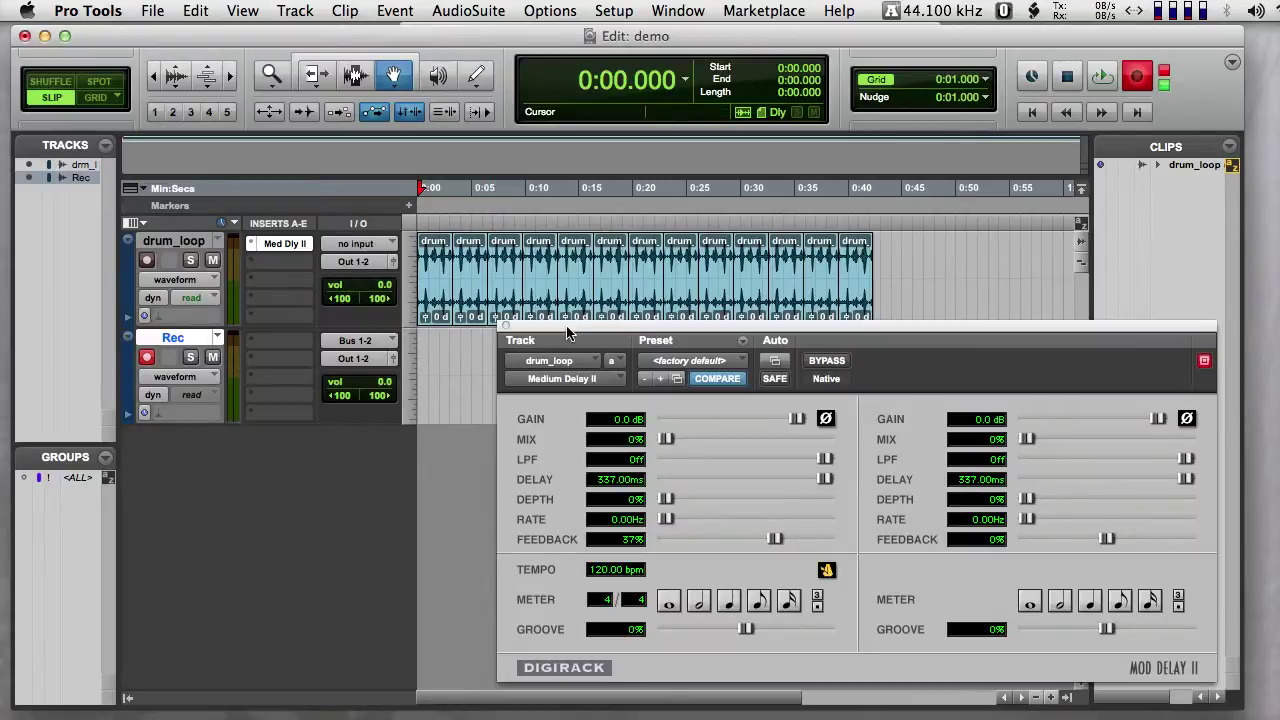
{"action": "left_click_drag", "start_coordinate": [567, 333], "coordinate": [595, 352]}
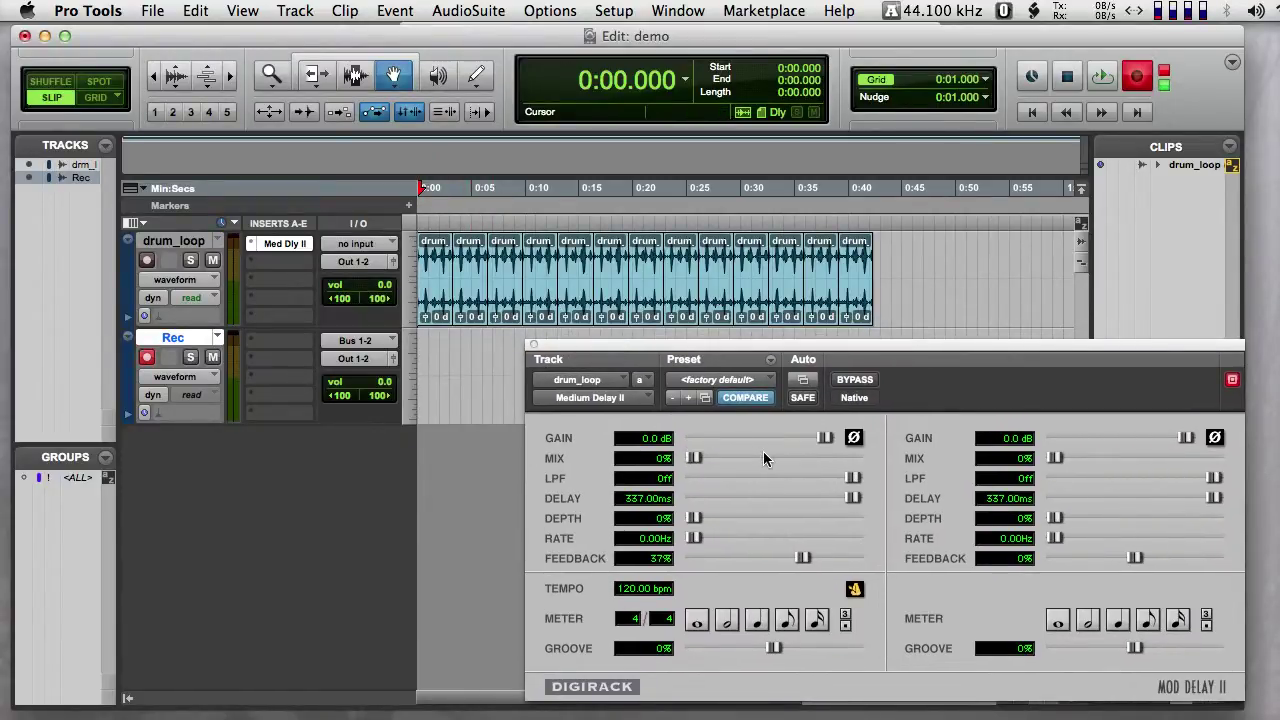
Record Rec_01 while tweaking the delay: both mixes to 100%, left time 120.81 ms, left feedback 64%.
{"action": "key", "text": "space"}
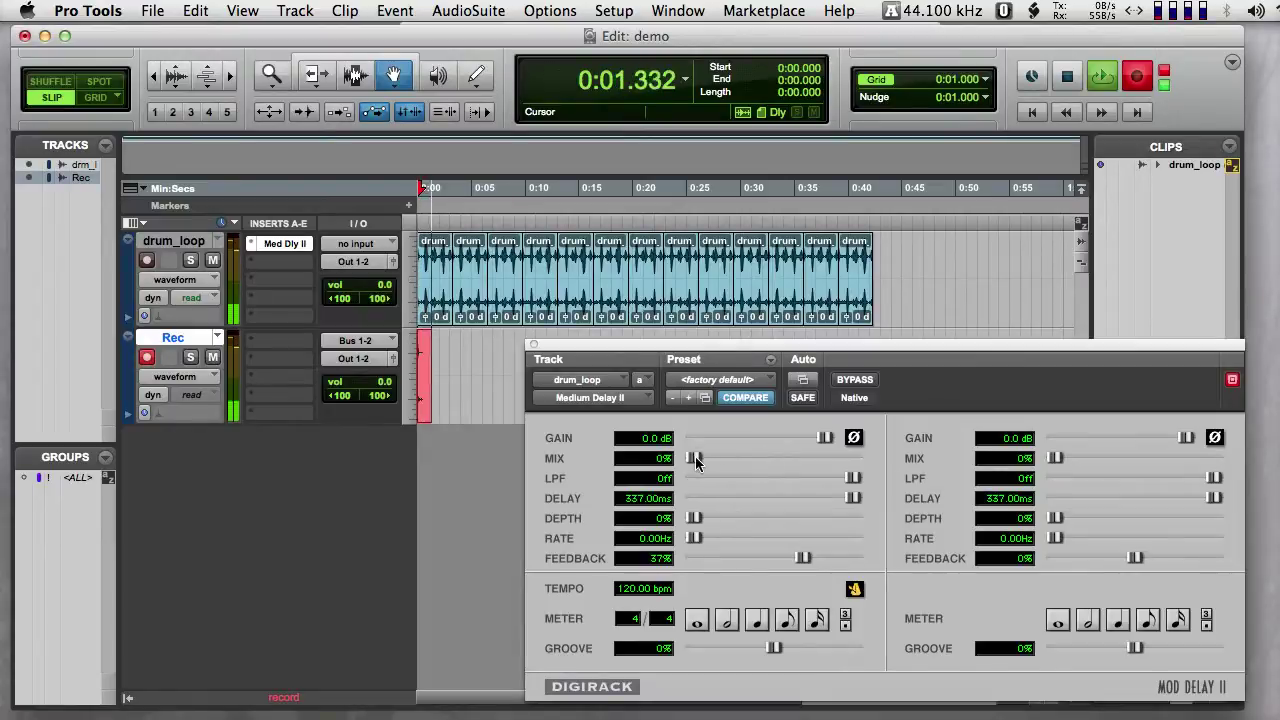
{"action": "left_click_drag", "start_coordinate": [697, 460], "coordinate": [756, 460]}
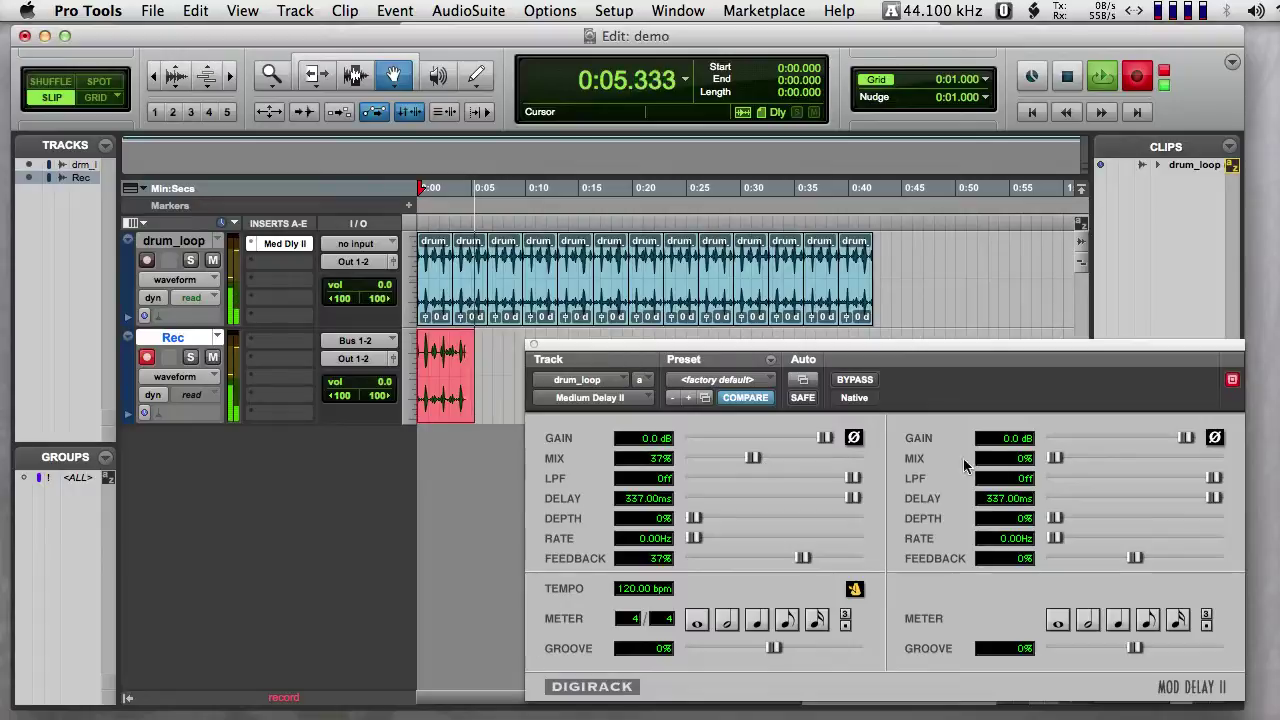
{"action": "left_click_drag", "start_coordinate": [1055, 458], "coordinate": [1120, 458]}
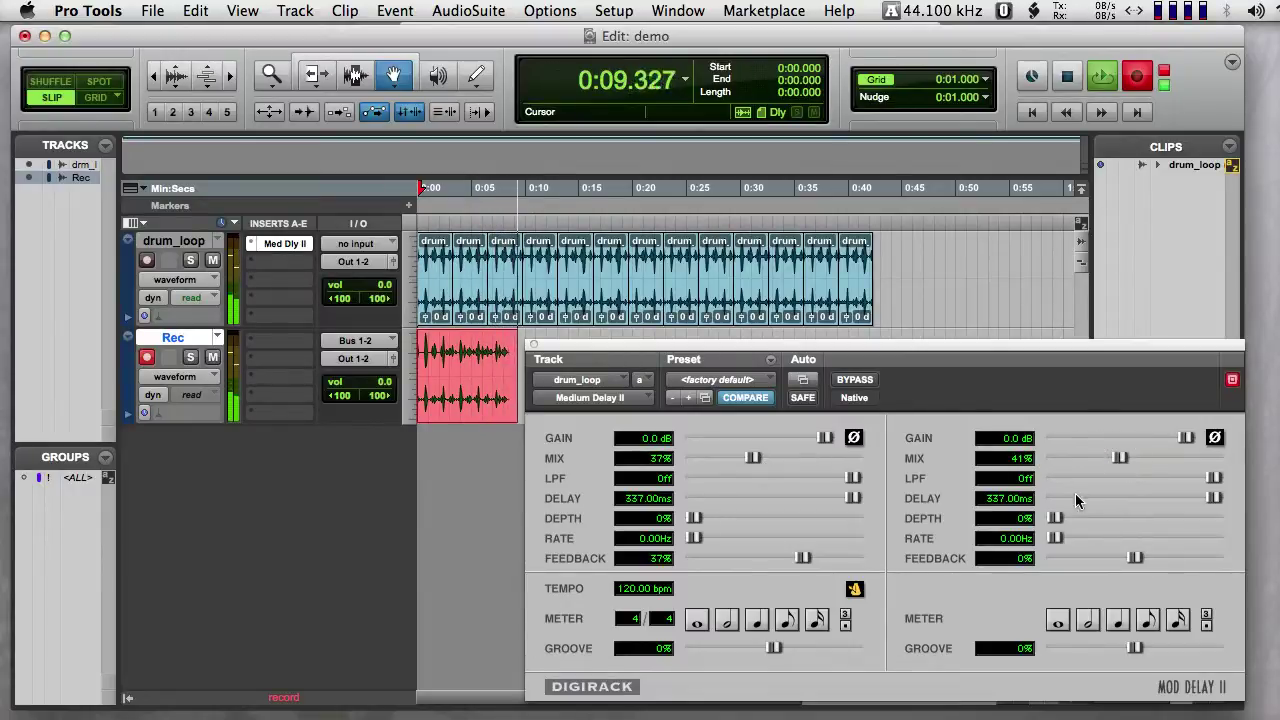
{"action": "left_click_drag", "start_coordinate": [1213, 497], "coordinate": [1159, 516]}
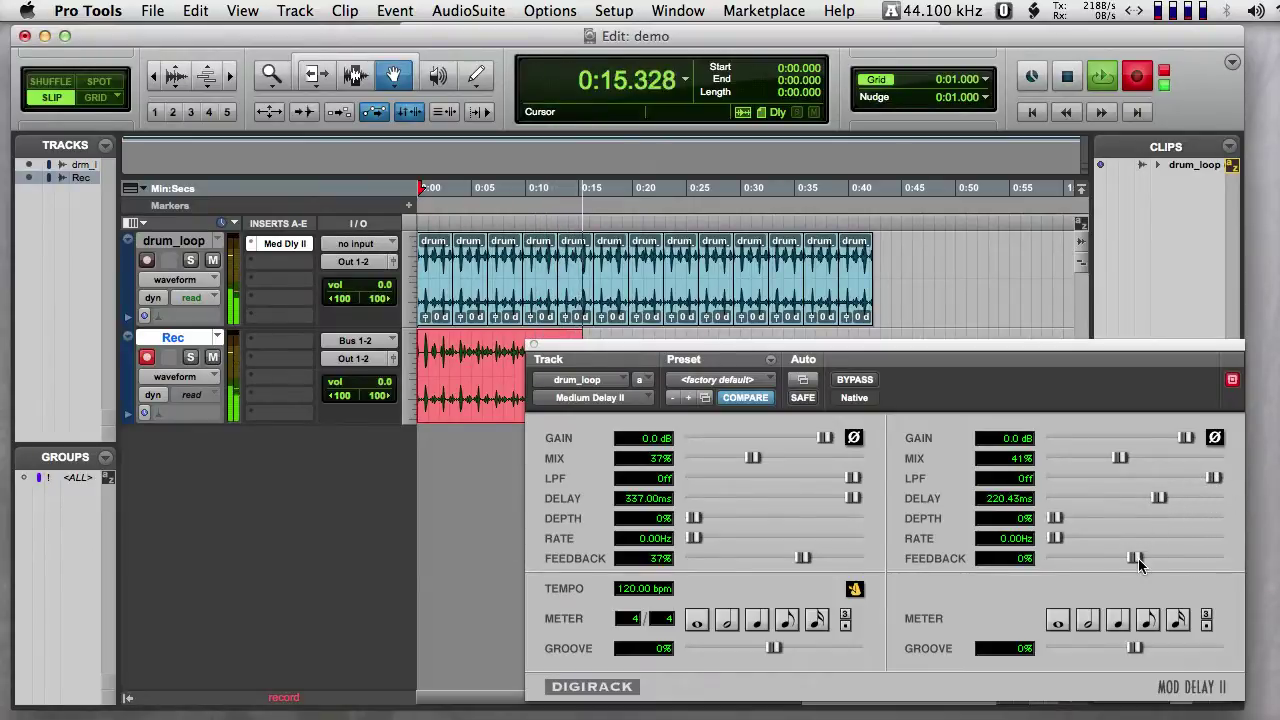
{"action": "left_click_drag", "start_coordinate": [1137, 557], "coordinate": [1200, 557]}
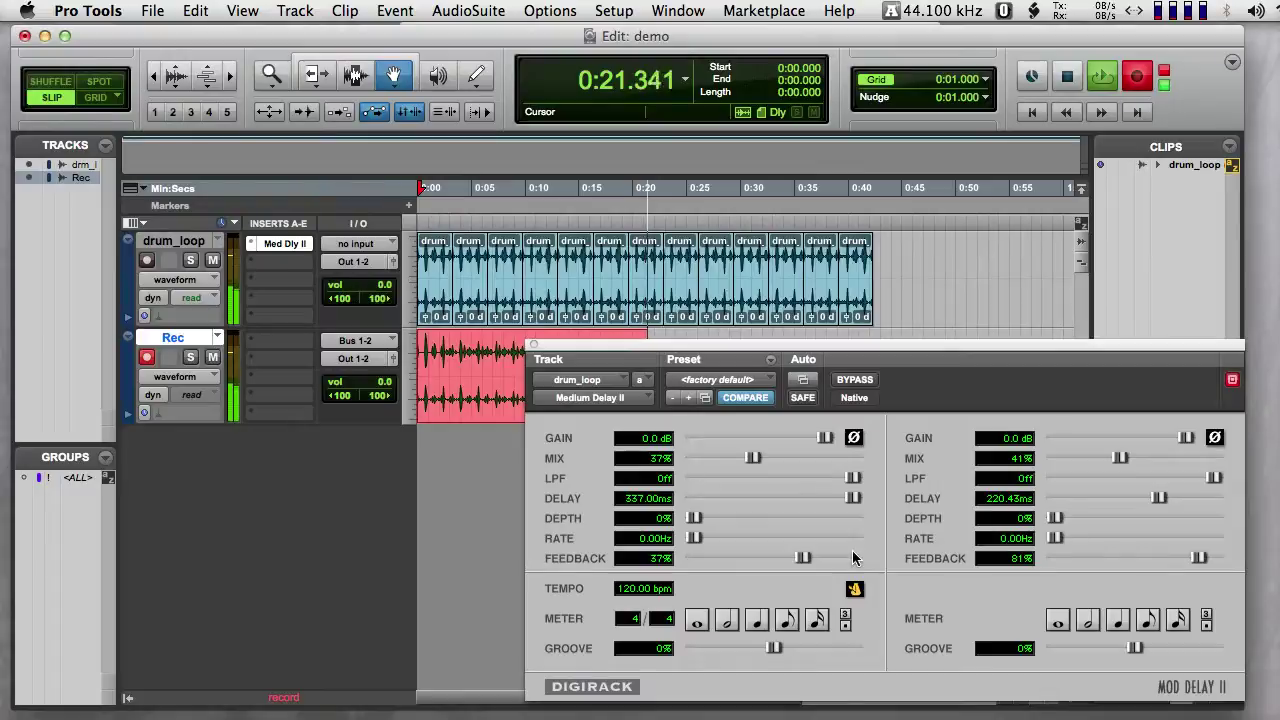
{"action": "left_click_drag", "start_coordinate": [810, 555], "coordinate": [829, 553]}
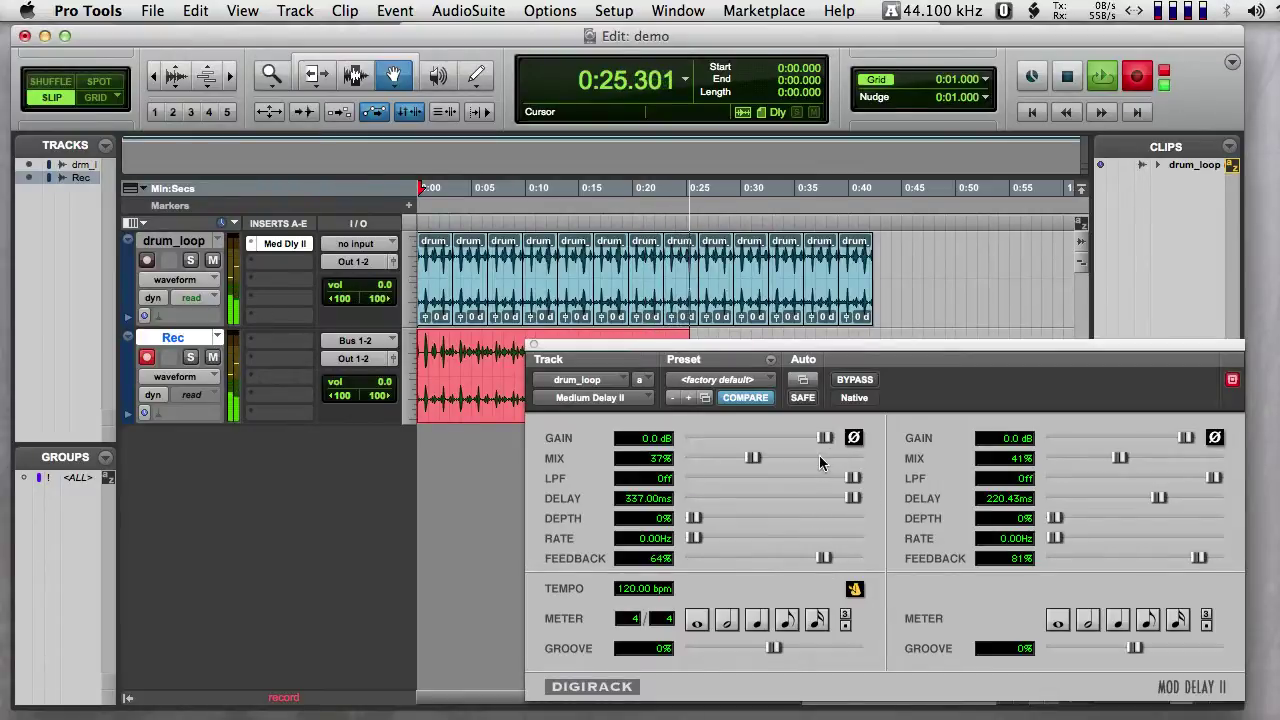
{"action": "left_click_drag", "start_coordinate": [862, 499], "coordinate": [752, 500]}
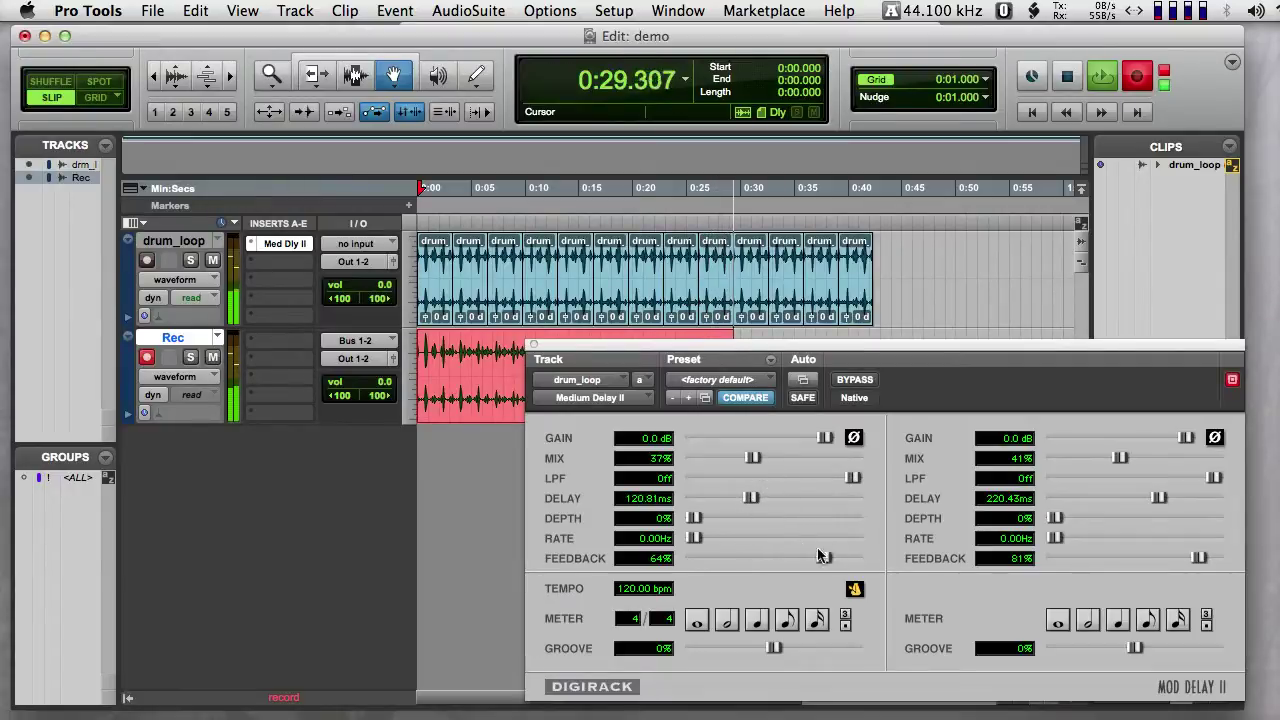
{"action": "left_click_drag", "start_coordinate": [757, 457], "coordinate": [877, 457]}
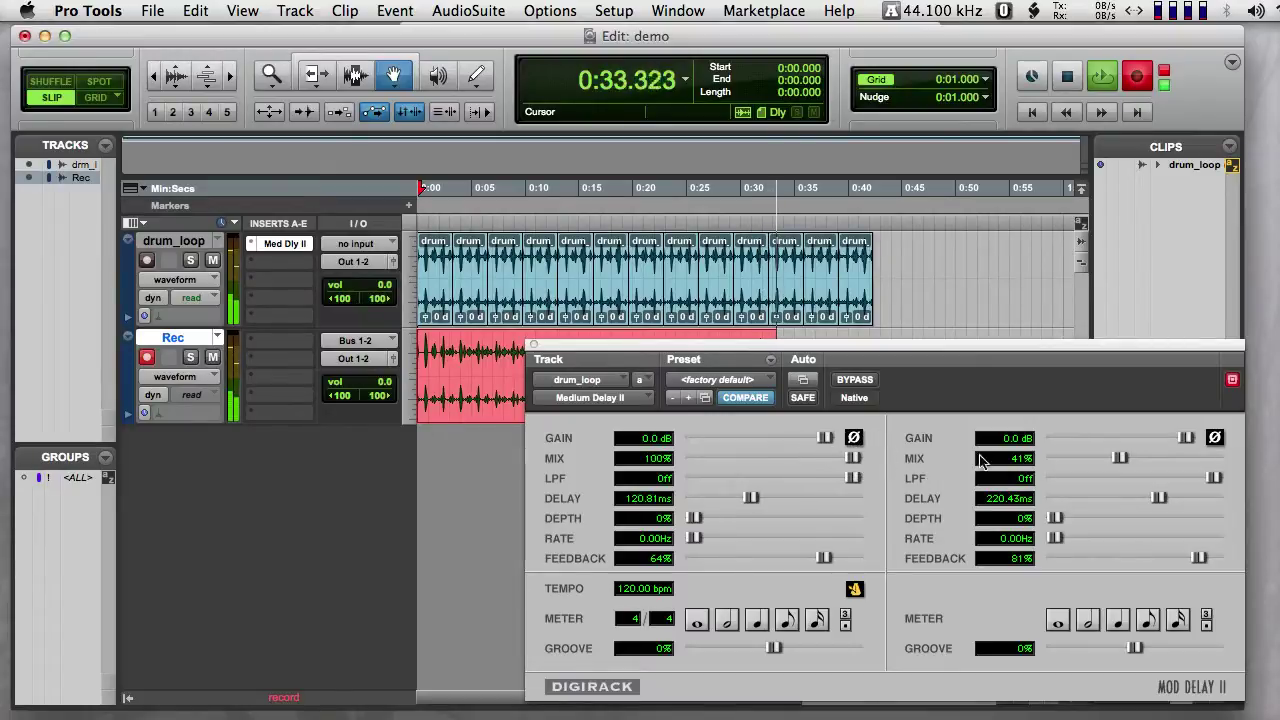
{"action": "left_click_drag", "start_coordinate": [1120, 457], "coordinate": [1220, 458]}
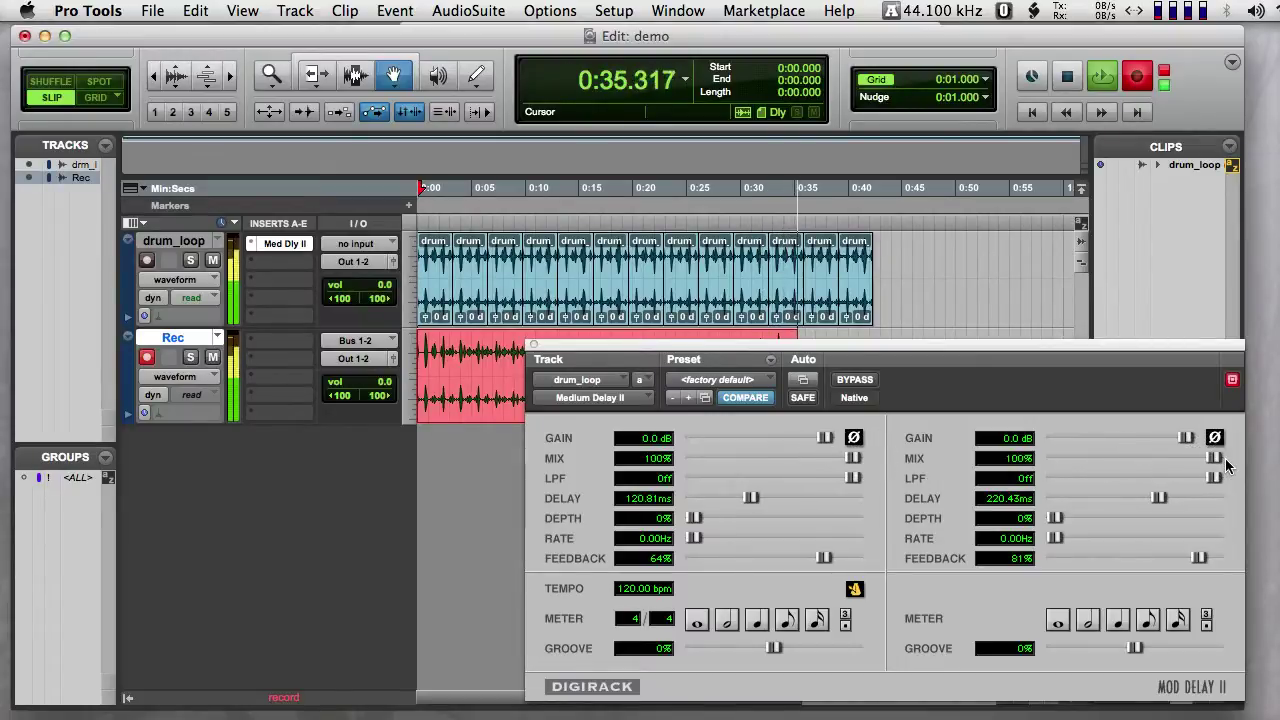
{"action": "key", "text": "space"}
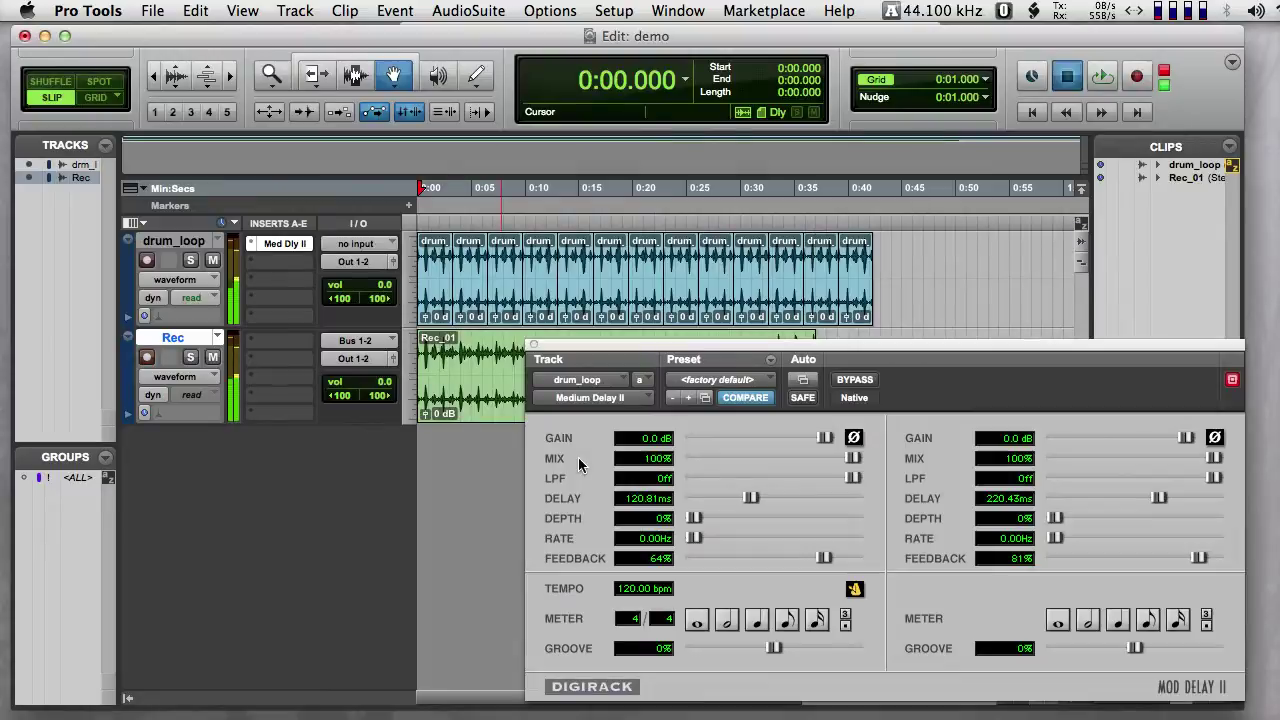
Close the Mod Delay II window, then disarm and solo the Rec track.
{"action": "left_click", "coordinate": [535, 346]}
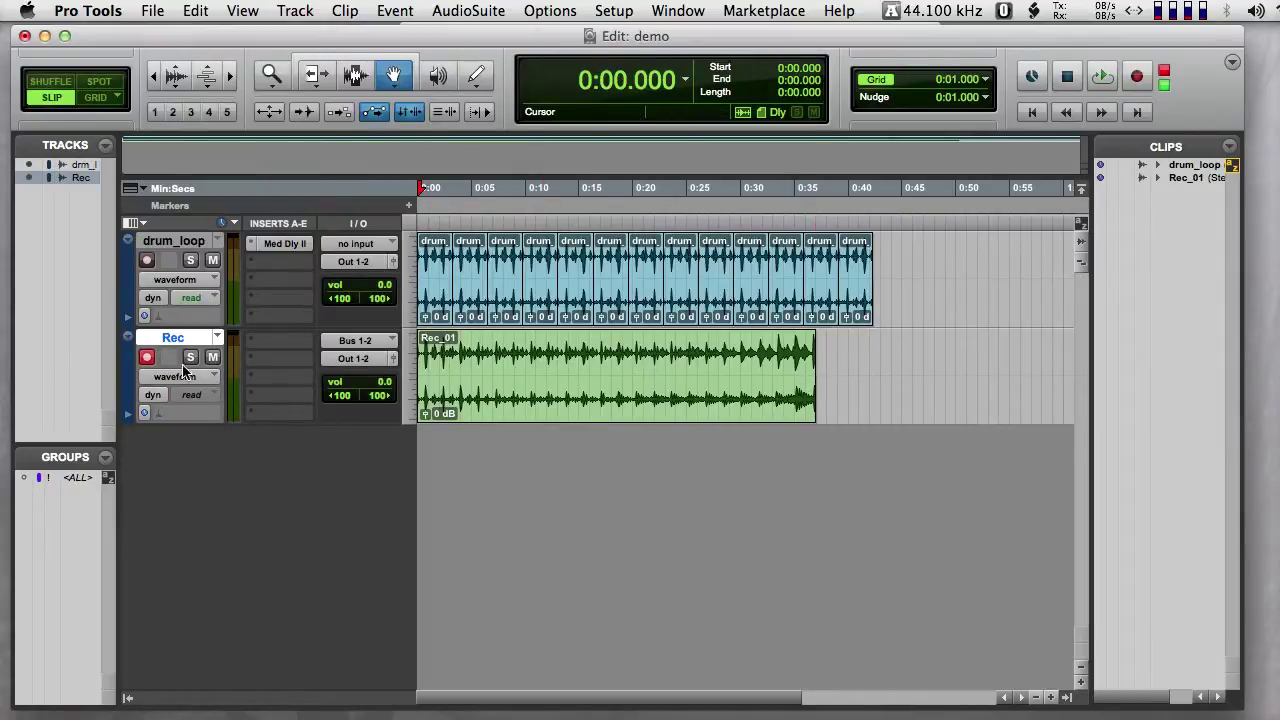
{"action": "left_click", "coordinate": [147, 359]}
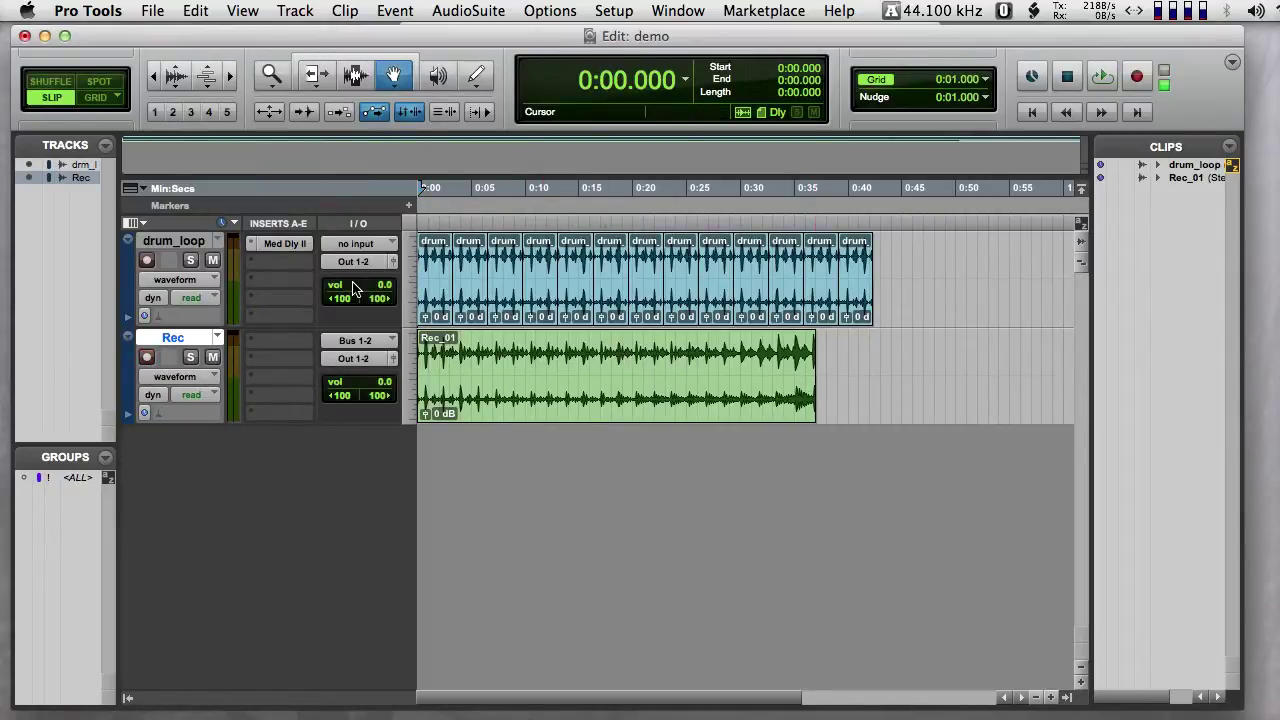
{"action": "left_click", "coordinate": [190, 357]}
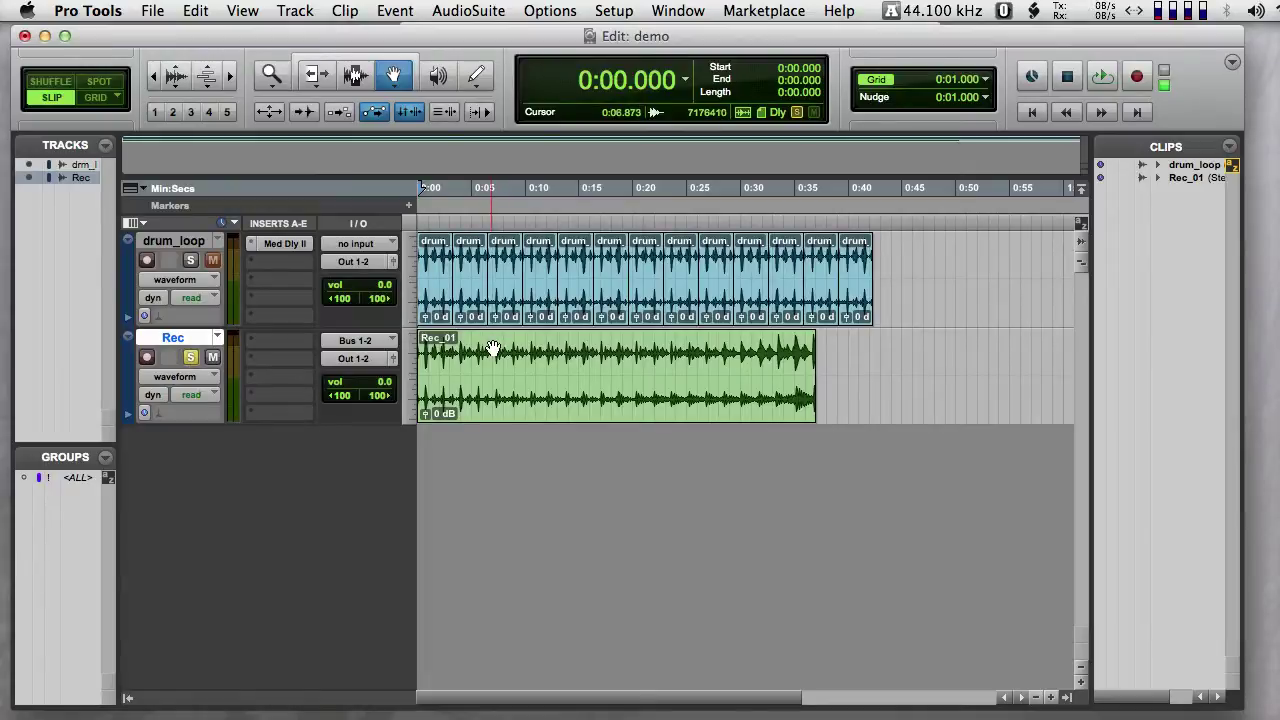
Audition Rec_01 with the Selector tool from two points, the second at 0:27.585.
{"action": "key", "text": "F7"}
{"action": "left_click", "coordinate": [600, 385]}
{"action": "key", "text": "space"}
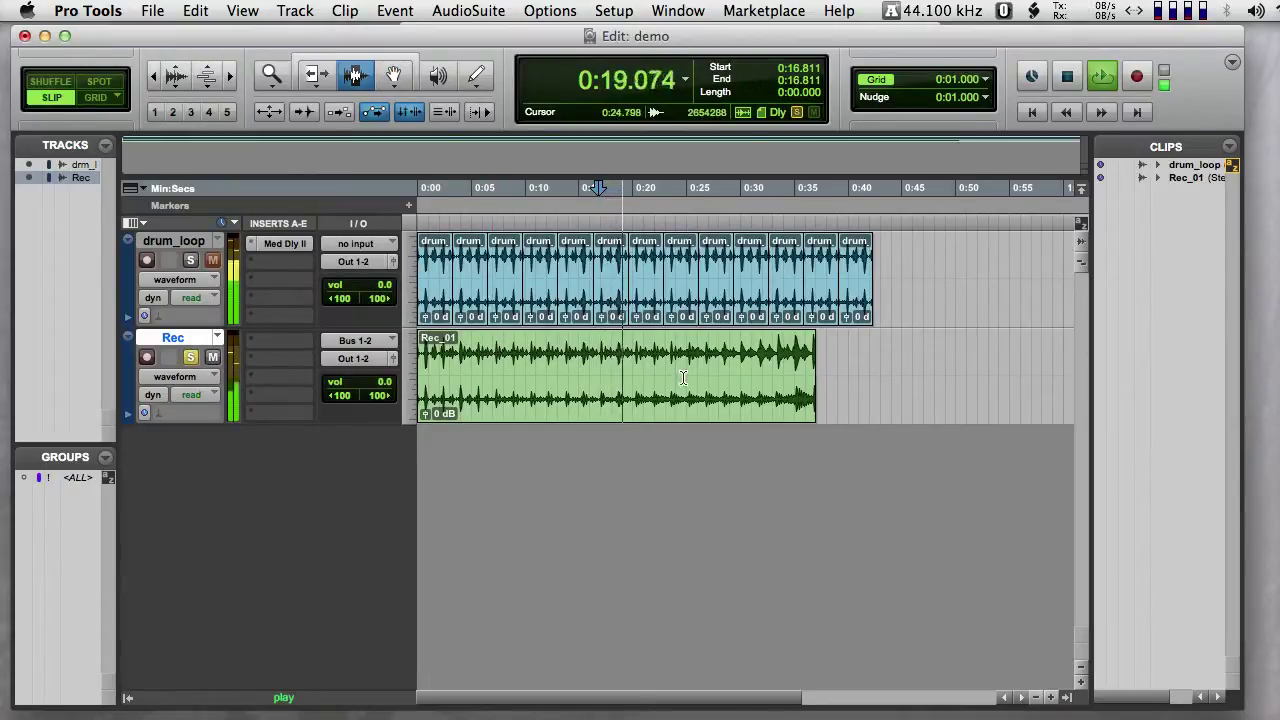
{"action": "key", "text": "space"}
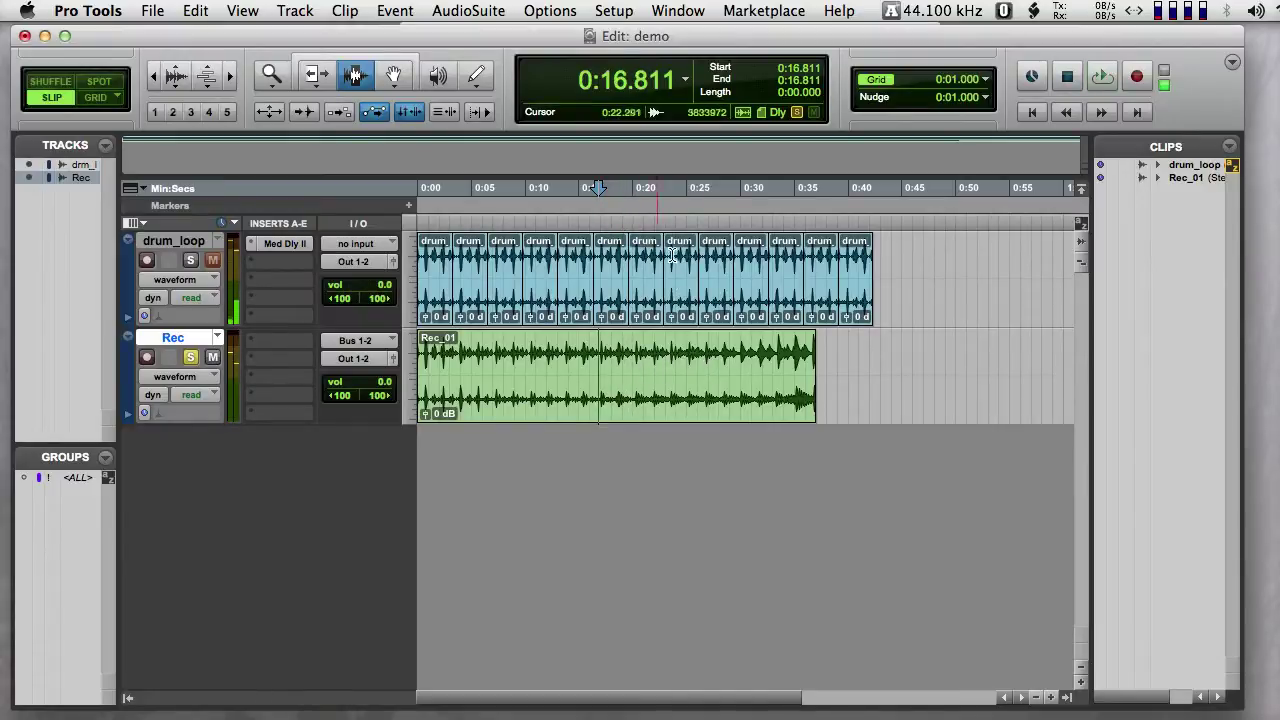
{"action": "left_click", "coordinate": [714, 385]}
{"action": "key", "text": "space"}
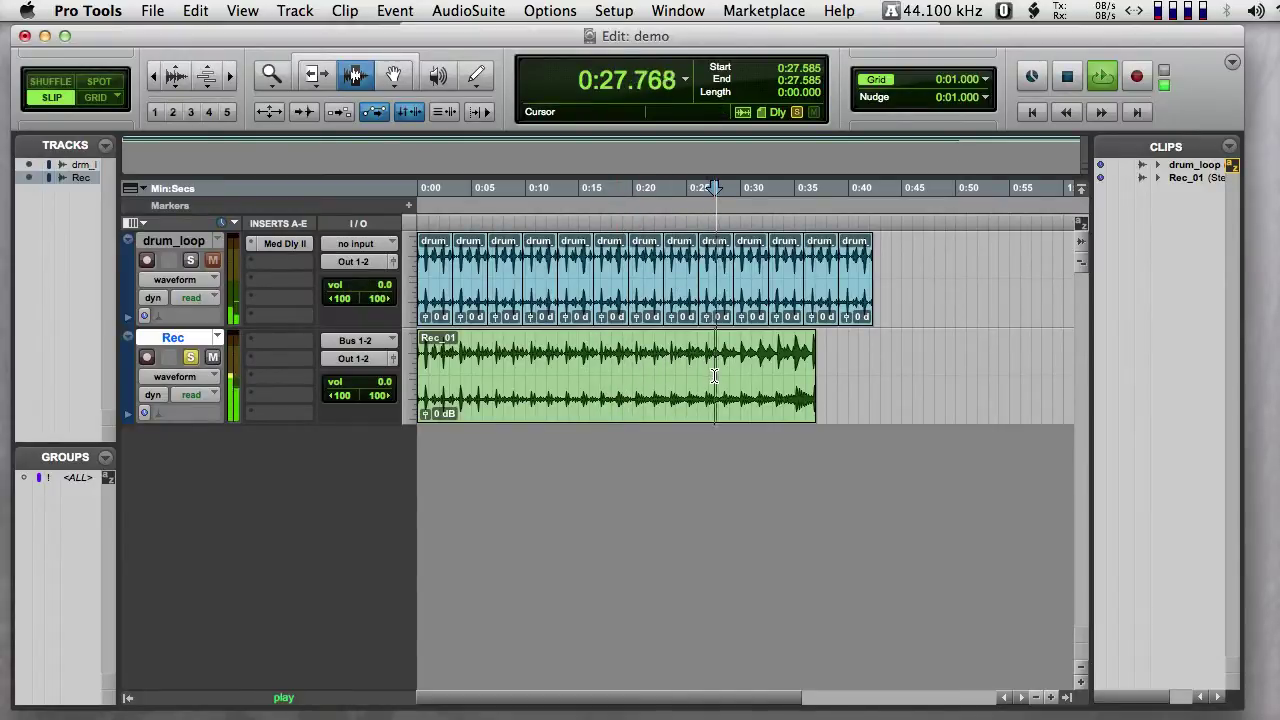
{"action": "key", "text": "space"}
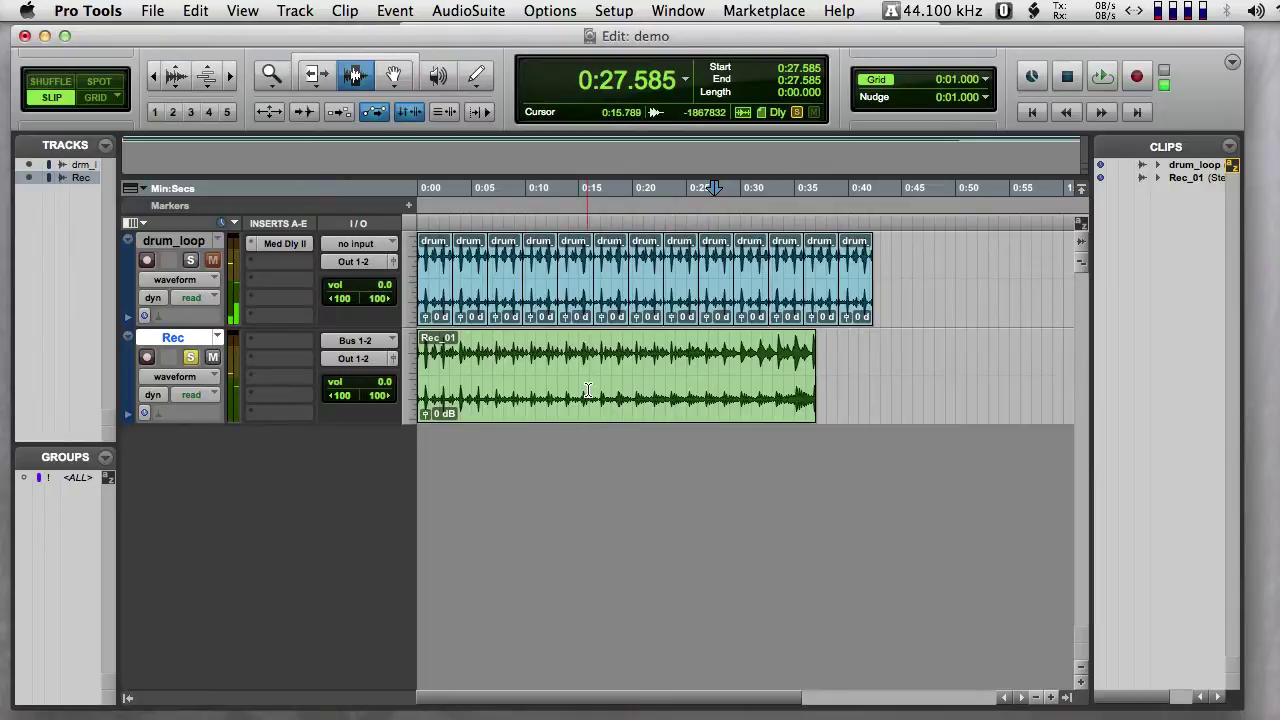